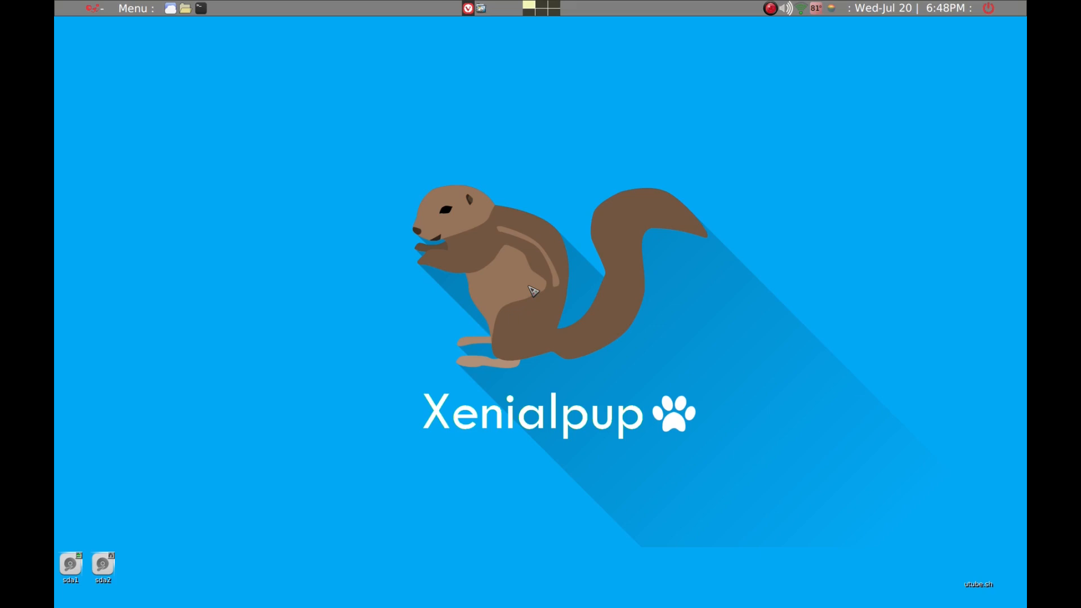
Step: Switch to the Vivaldi browser and open the "....and MORE!" link in the first post's signature of the portable Vivaldi forum topic
key("alt+Tab")
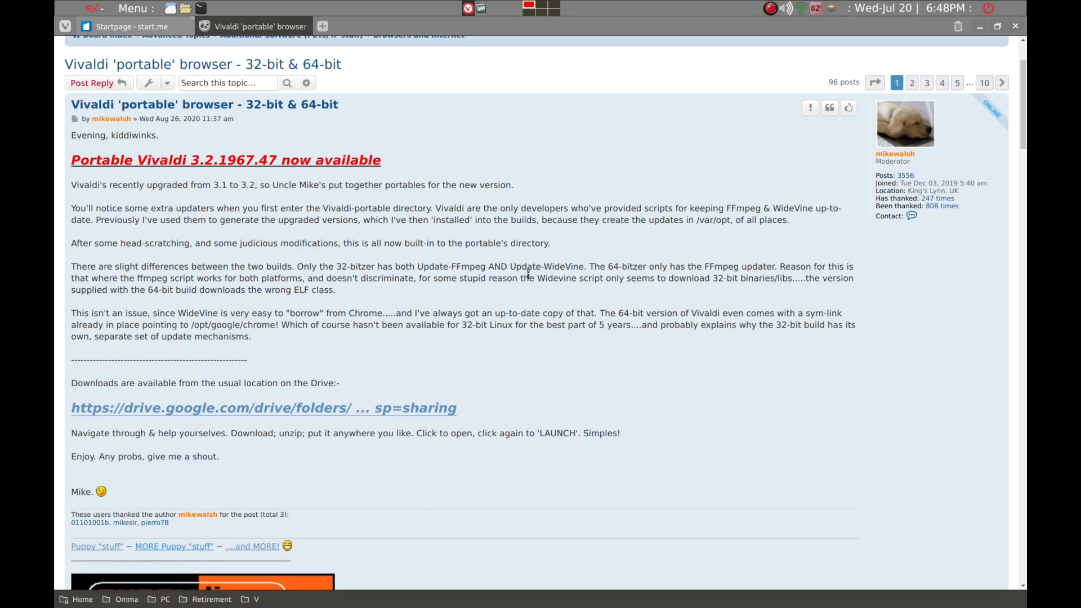
scroll(529, 274, "up", 3)
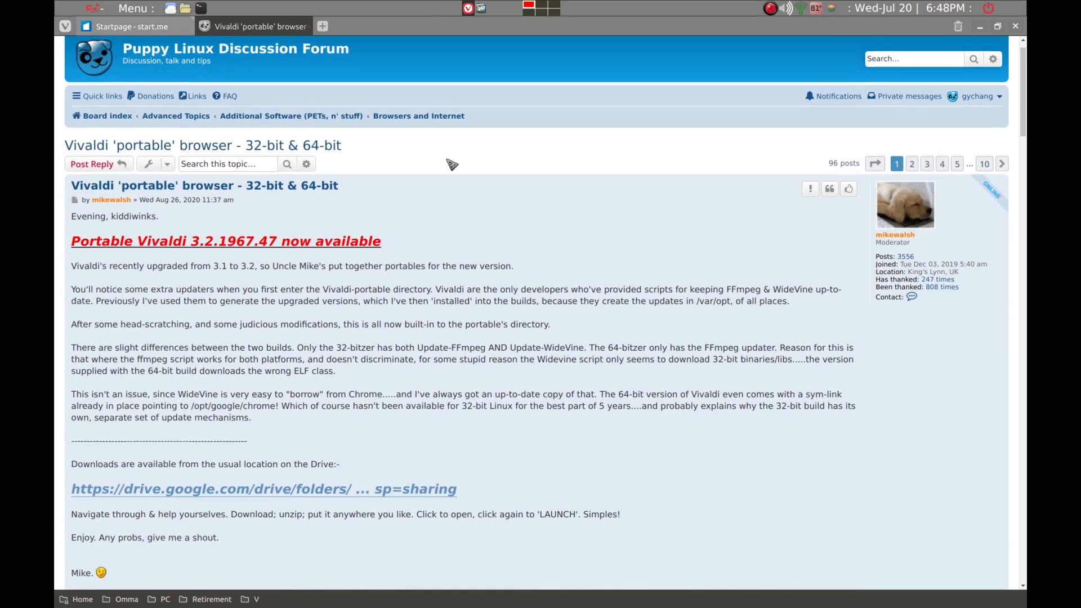
scroll(452, 165, "up", 1)
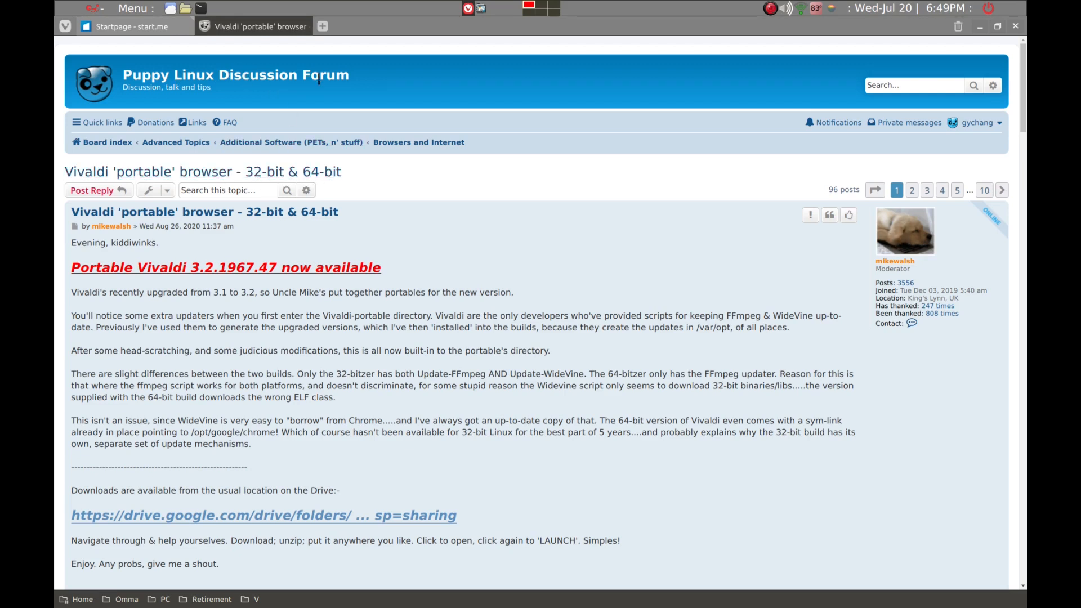
scroll(299, 243, "down", 3)
scroll(300, 271, "down", 6)
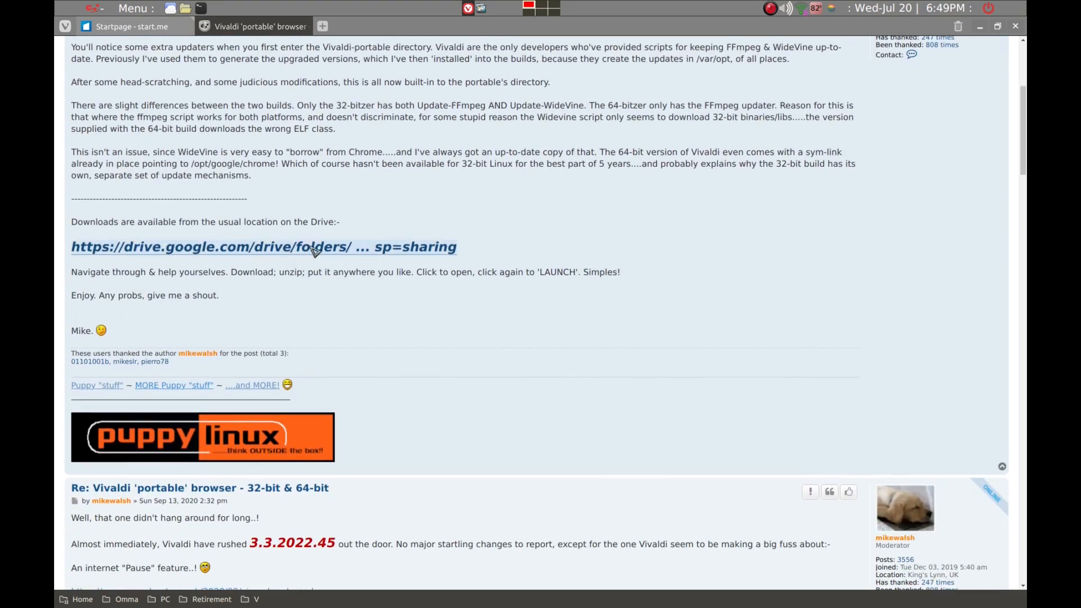
left_click(264, 387)
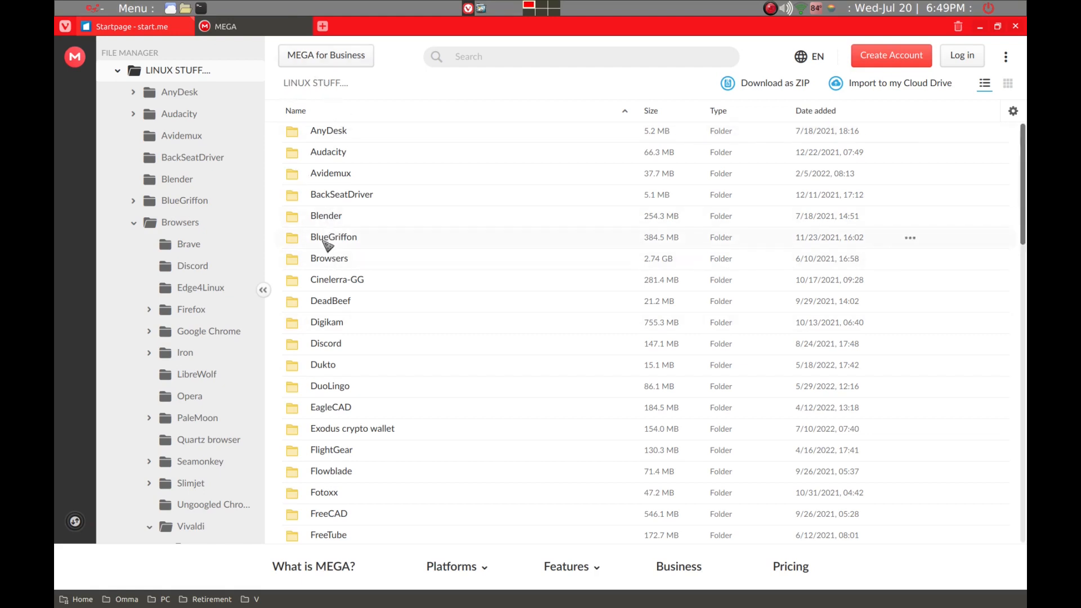
Step: Browse the shared MEGA folder to Browsers, Vivaldi, and open the "Legacy 32-bit..." subfolder
left_click(327, 262)
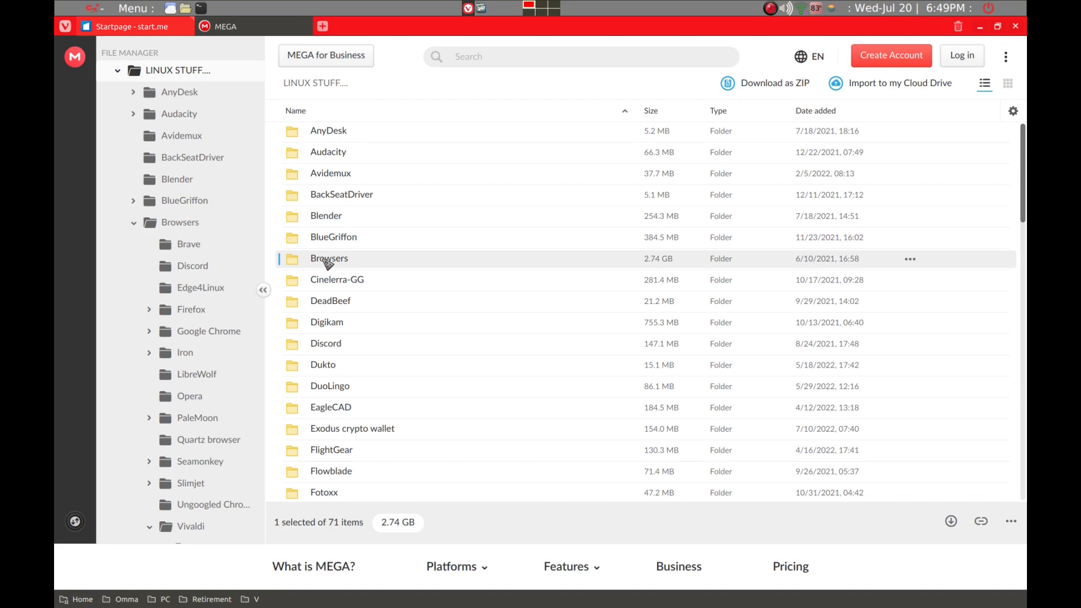
double_click(327, 262)
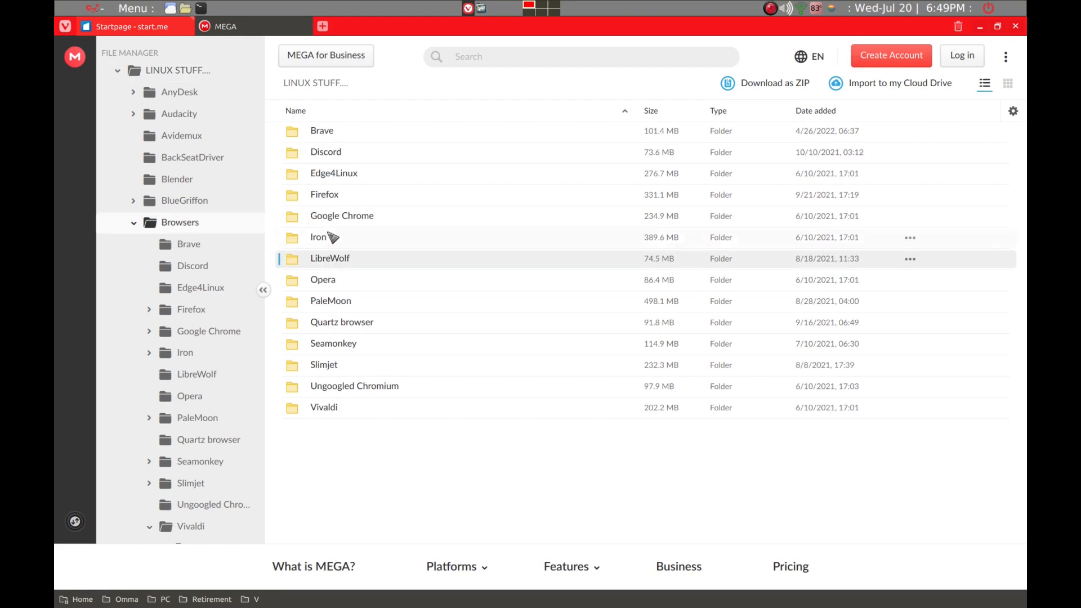
left_click(340, 413)
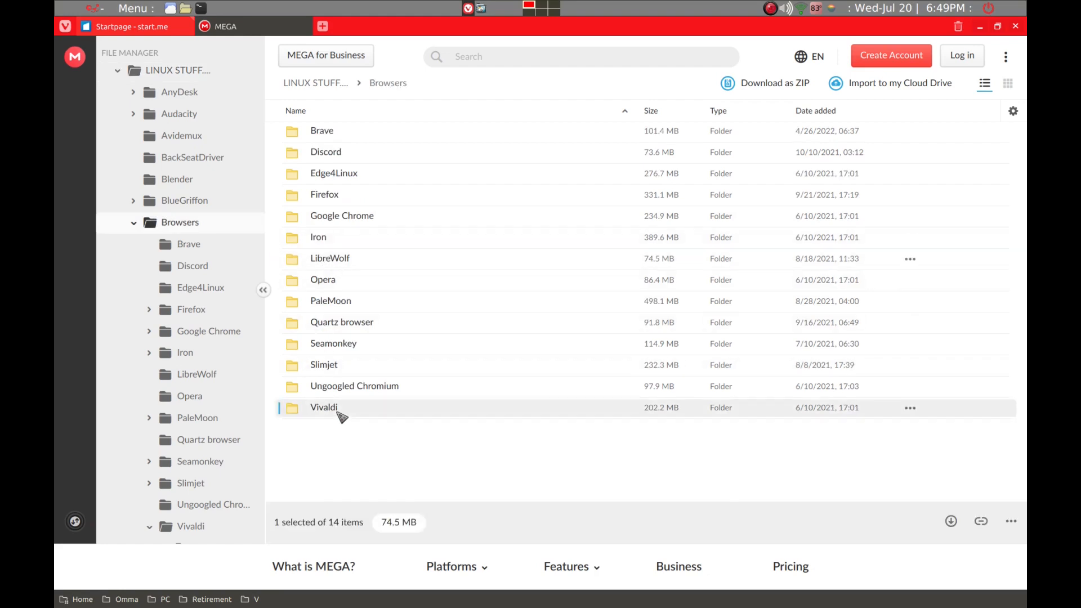
double_click(340, 414)
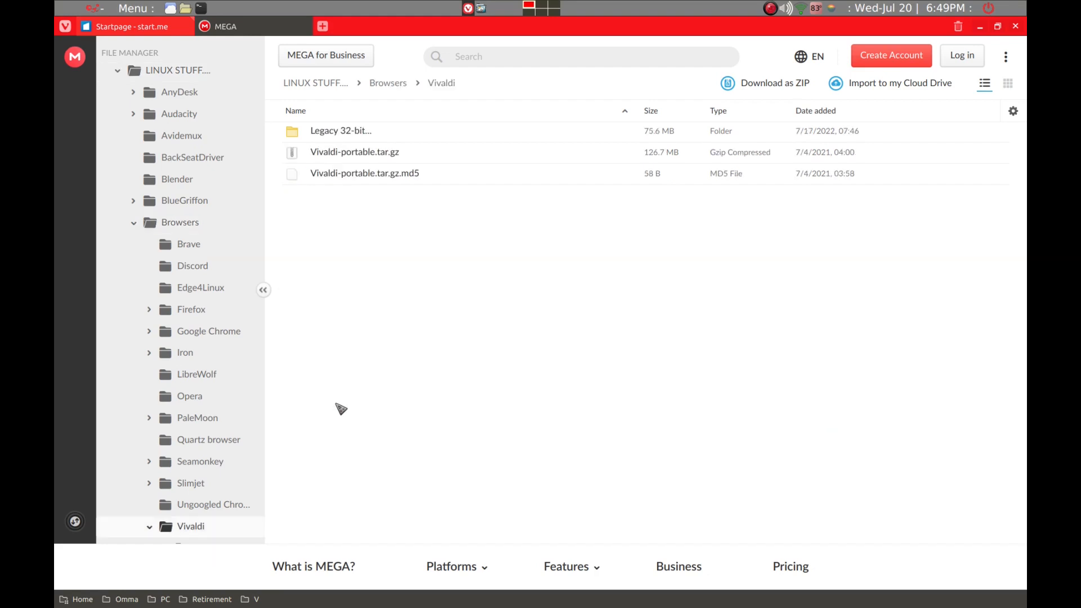
left_click(341, 136)
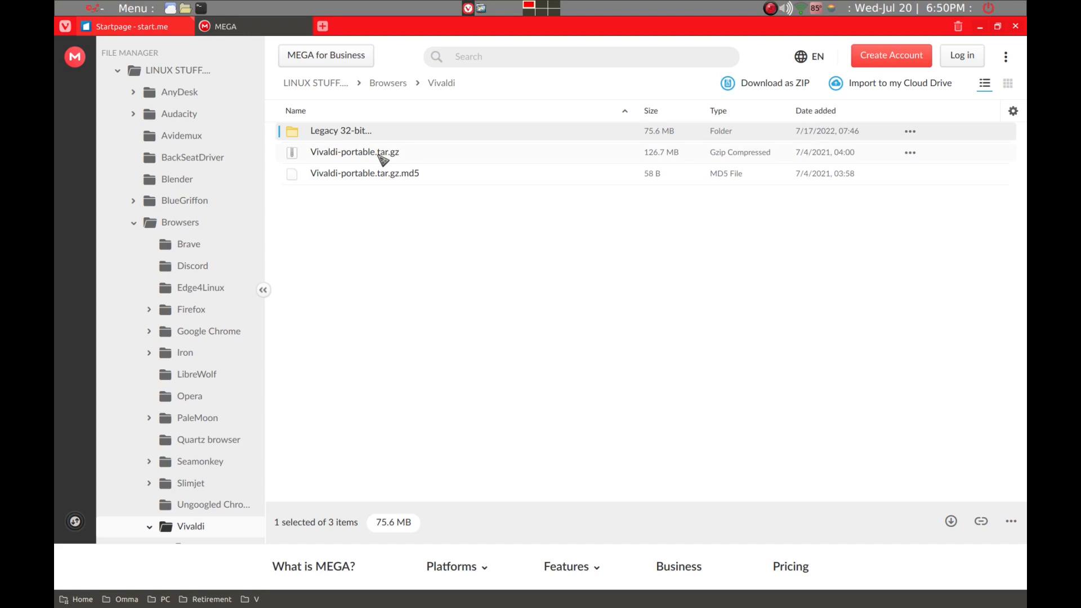
double_click(348, 135)
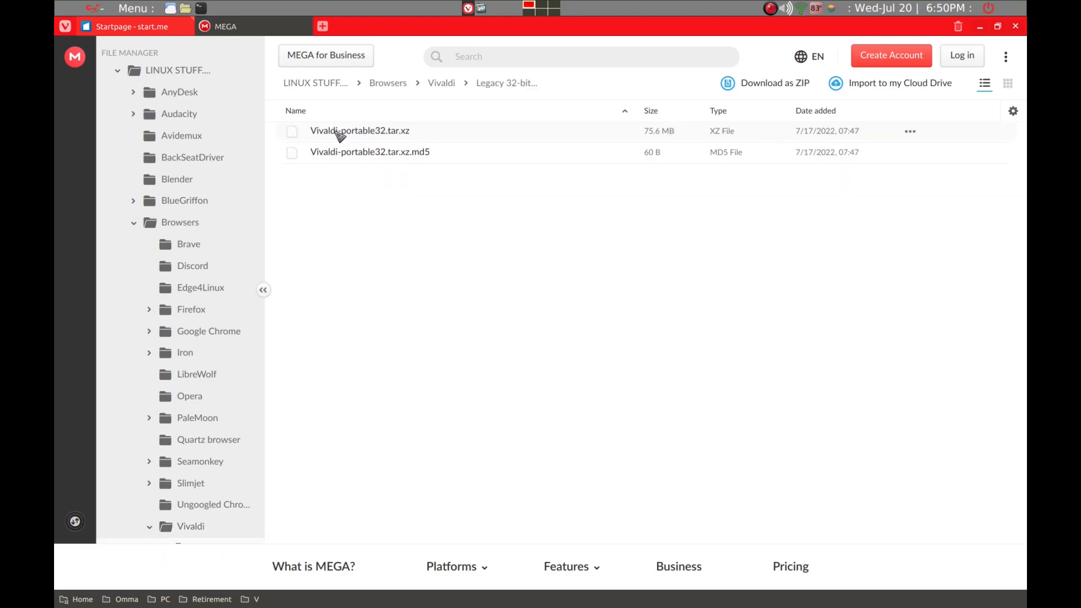
Step: Download the Vivaldi-portable32.tar.xz archive
right_click(398, 138)
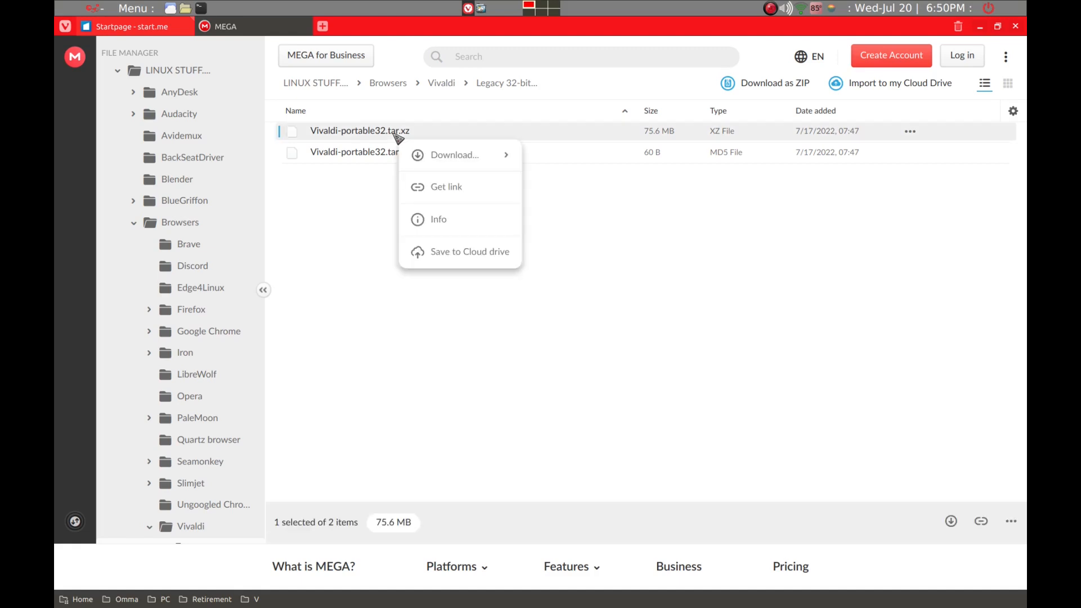
mouse_move(455, 161)
mouse_move(496, 163)
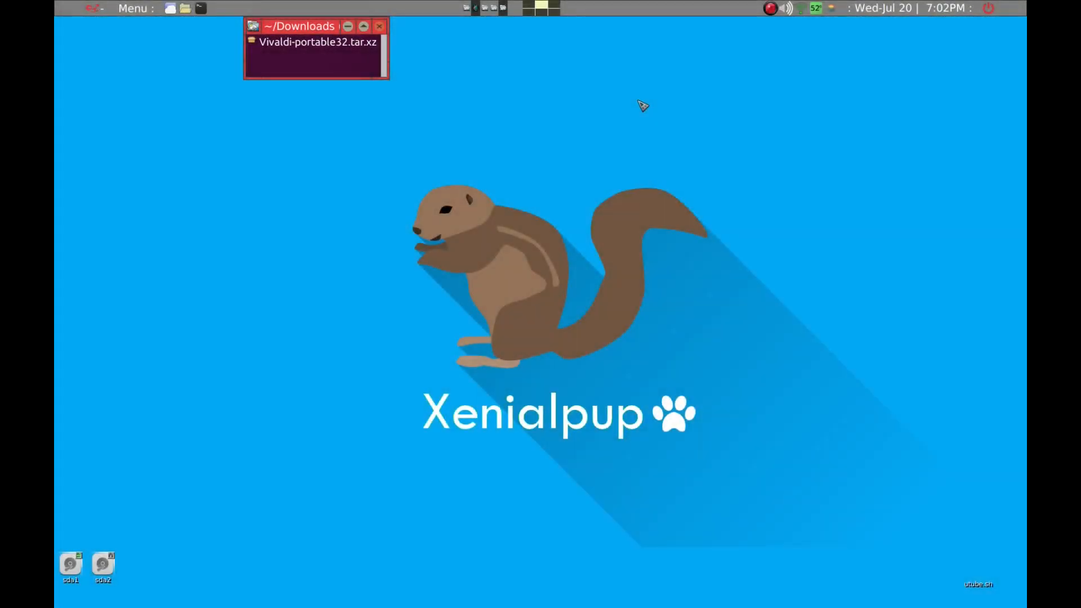
Step: Extract all files of Vivaldi-portable32.tar.xz into /root/Downloads with XArchive and close the archiver
left_click(300, 45)
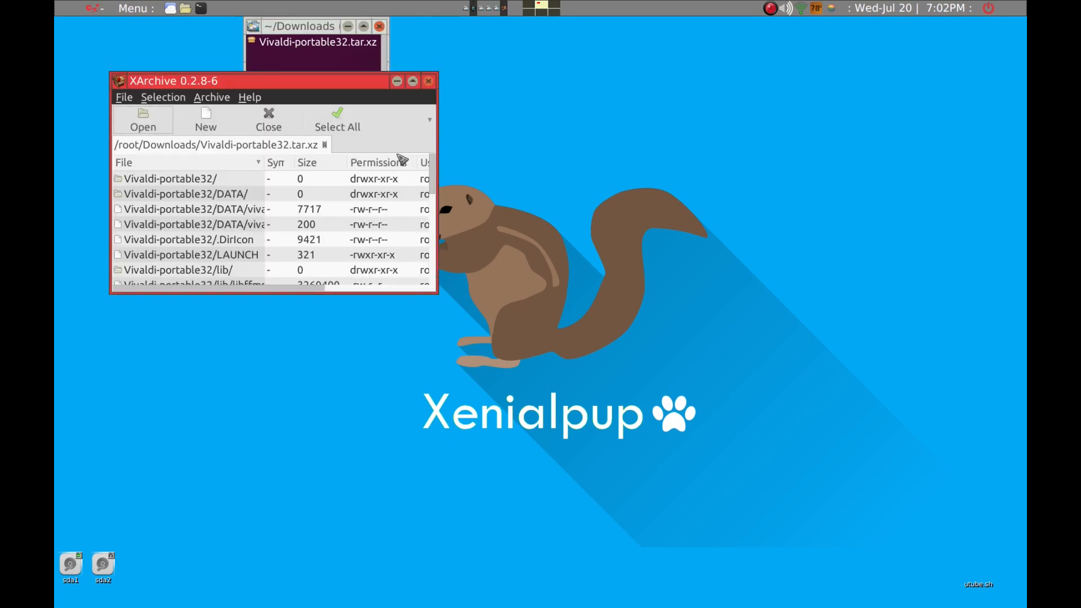
left_click(430, 120)
left_click(451, 160)
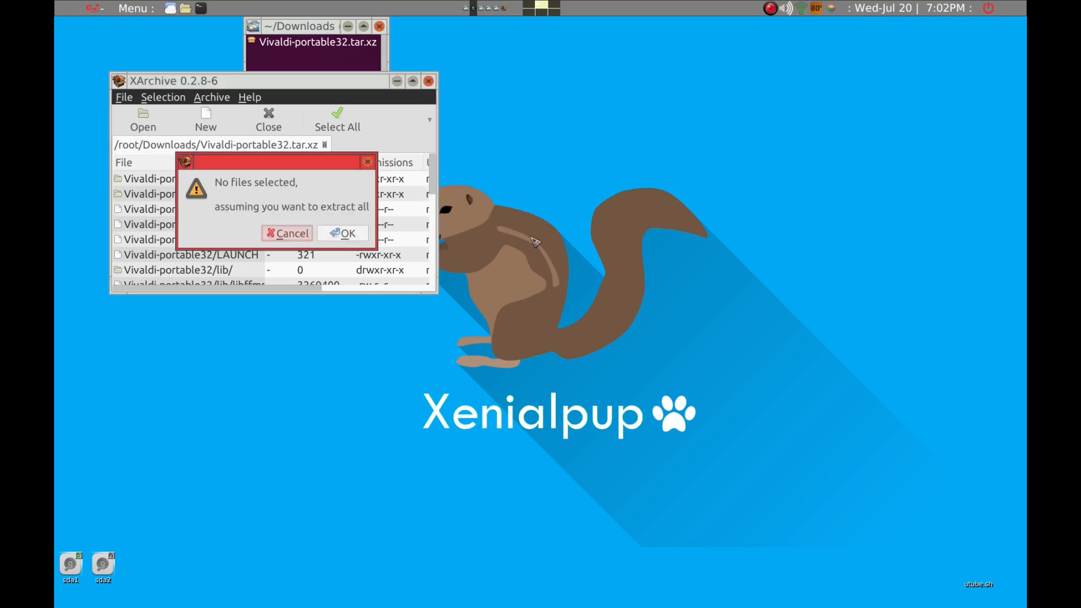
key("Return")
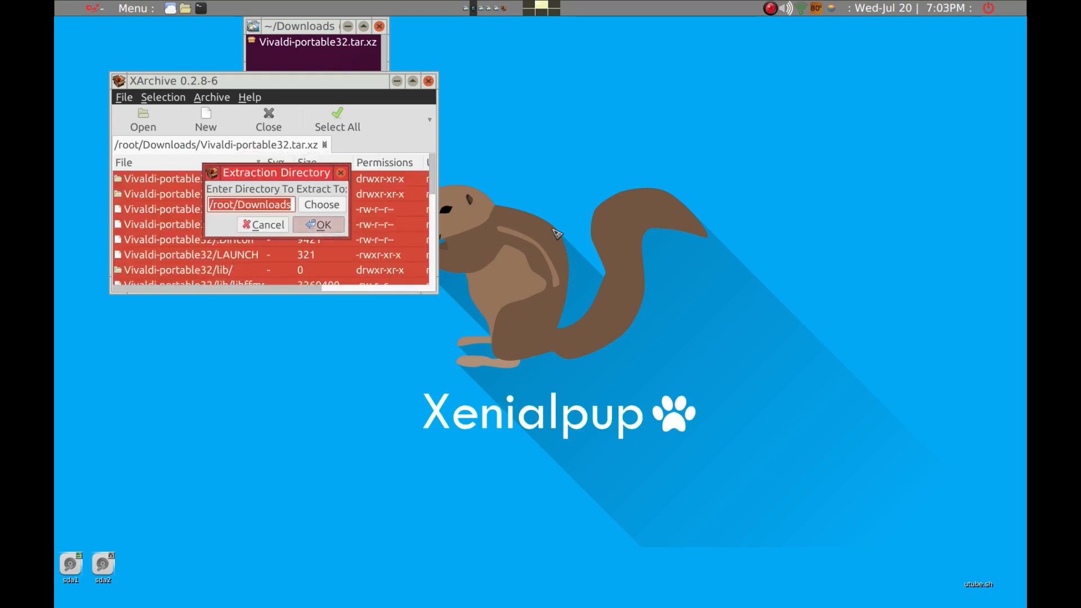
key("Return")
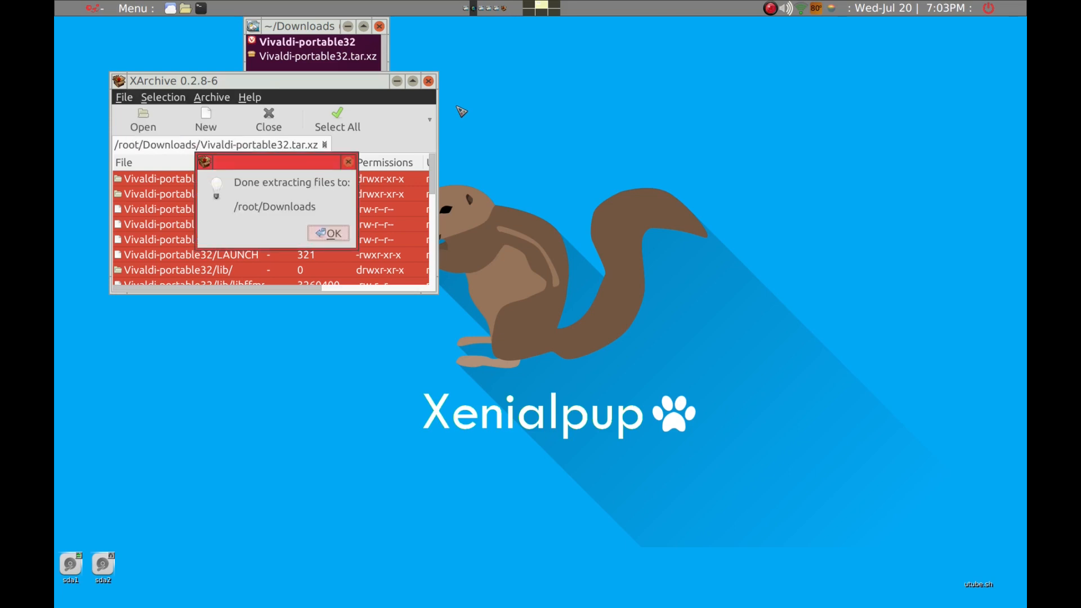
key("Return")
key("alt+F4")
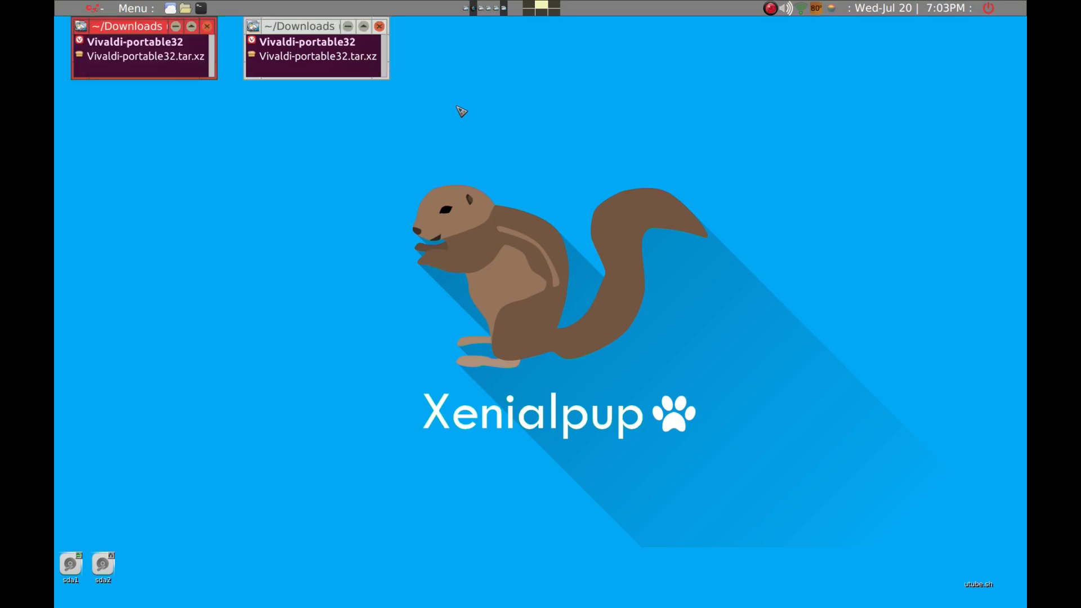
Step: Go to the /opt directory in the second file manager window
key("slash")
key("BackSpace")
key("BackSpace")
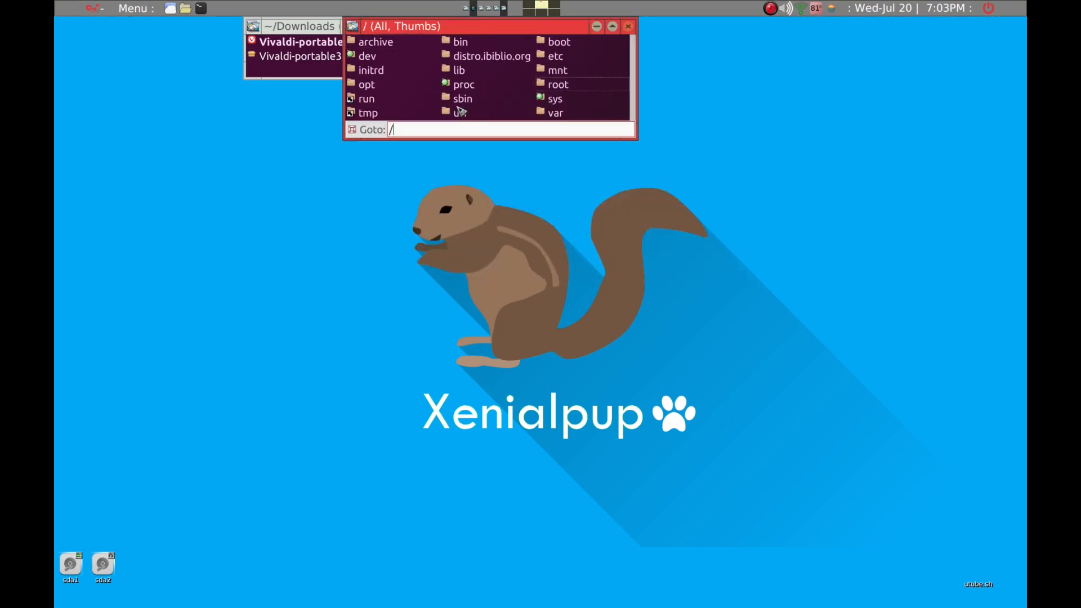
type("opt/")
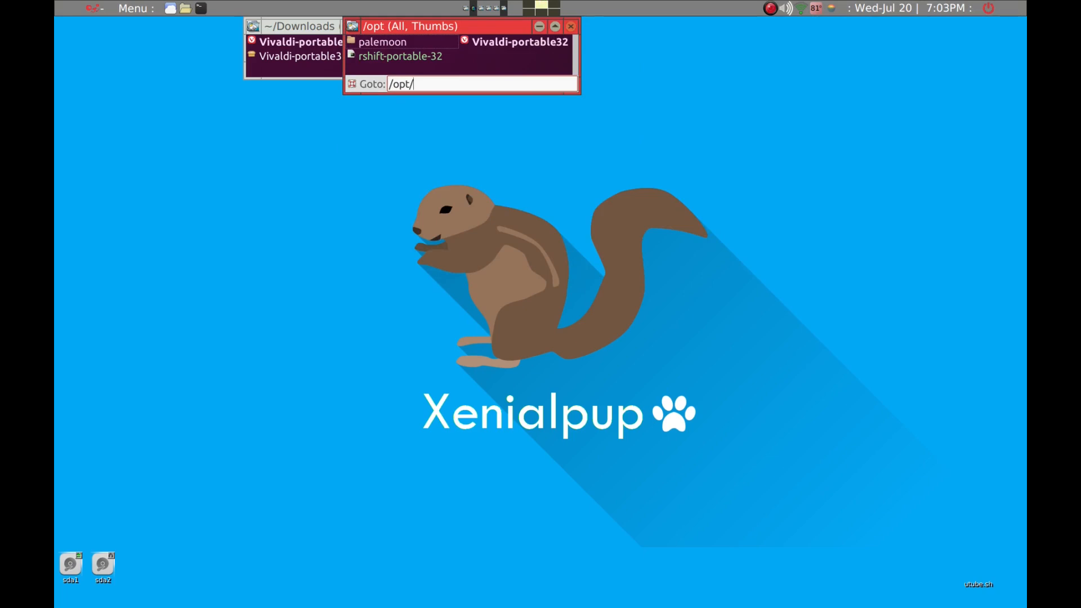
Step: Move the /opt file window sideways until it no longer overlaps the Downloads window
key("alt+F7")
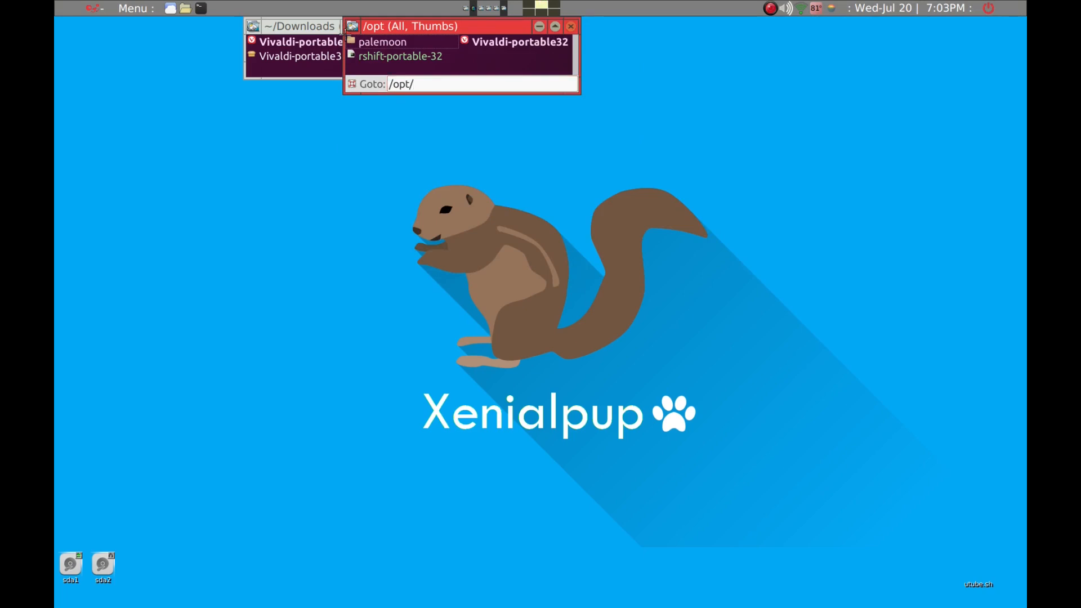
key("Right")
key("Right")
key("Right")
key("Right")
key("Right")
key("Right")
key("Right")
key("Right")
key("Right")
key("Right")
key("Right")
key("Right")
key("Right")
key("Right")
key("Right")
key("Right")
key("Right")
key("Right")
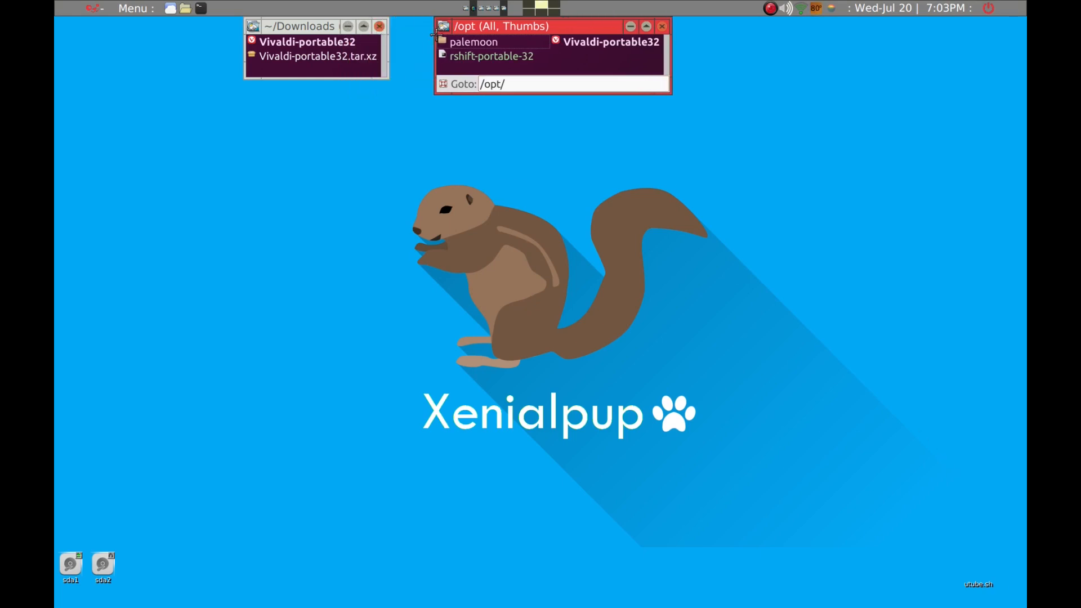
key("Return")
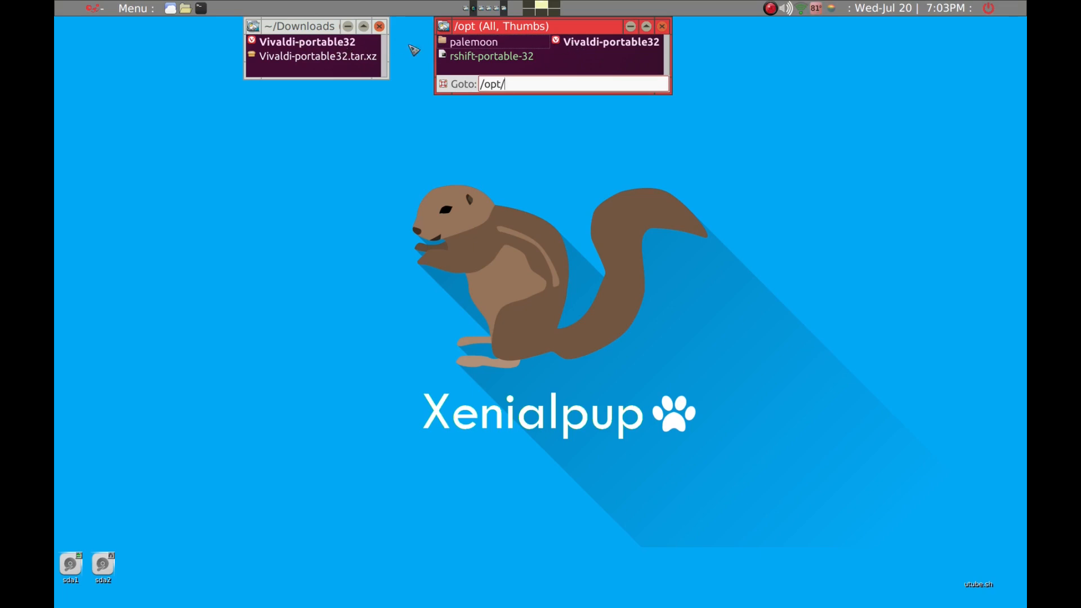
Step: Delete the Vivaldi-portable32 folder and the Vivaldi-portable32.tar.xz archive from Downloads
left_click_drag(356, 49, 350, 78)
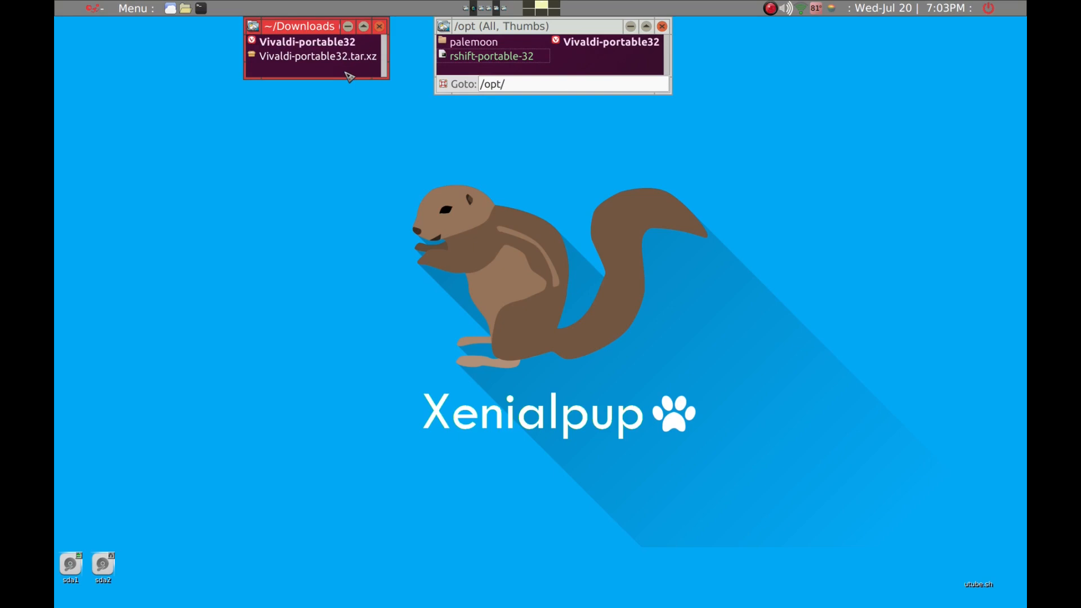
key("ctrl+a")
key("Delete")
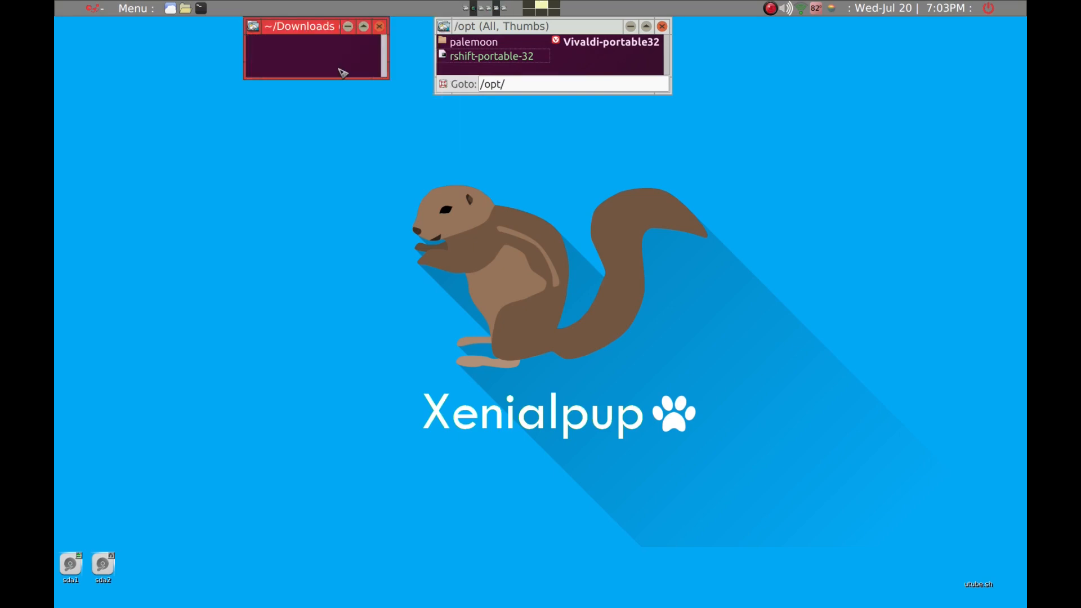
Step: Start portable Vivaldi by running the LAUNCH script in /opt/Vivaldi-portable32
left_click(587, 48)
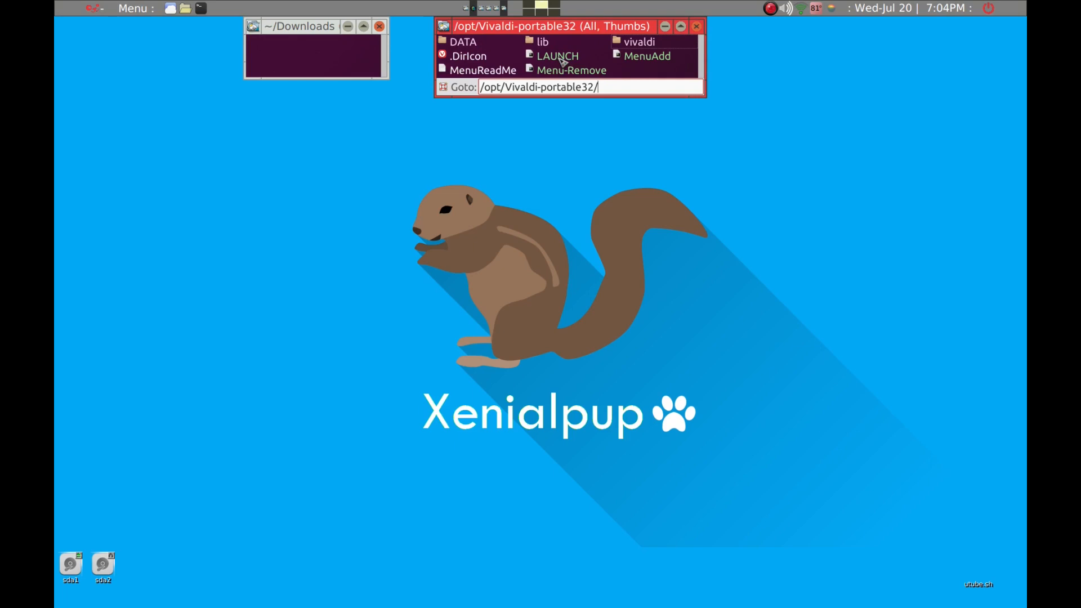
left_click(559, 58)
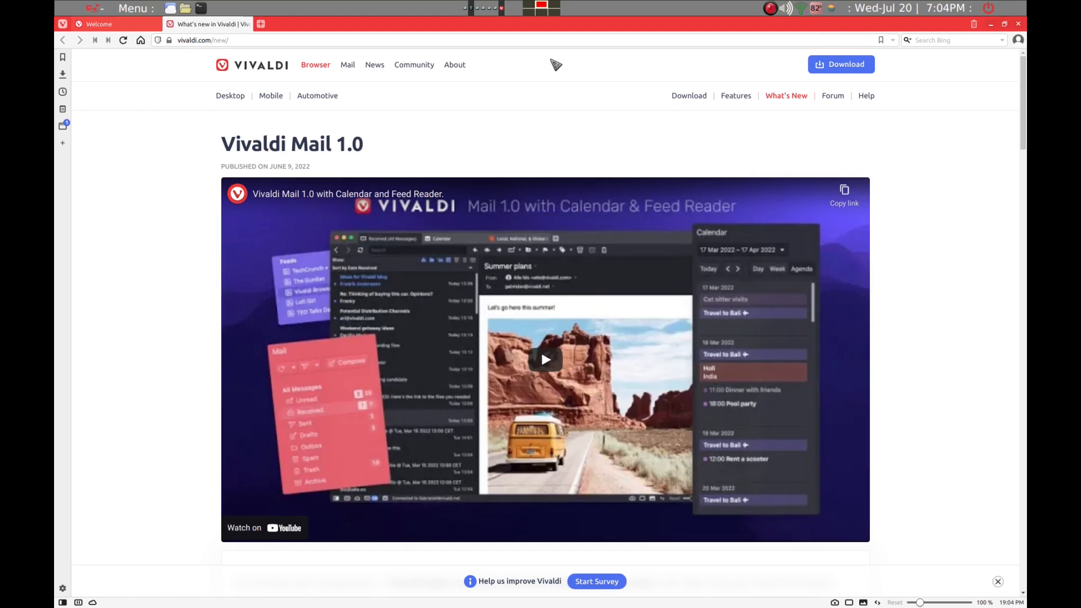
Step: View the Sync page of Vivaldi's settings and close the settings window
key("ctrl+F12")
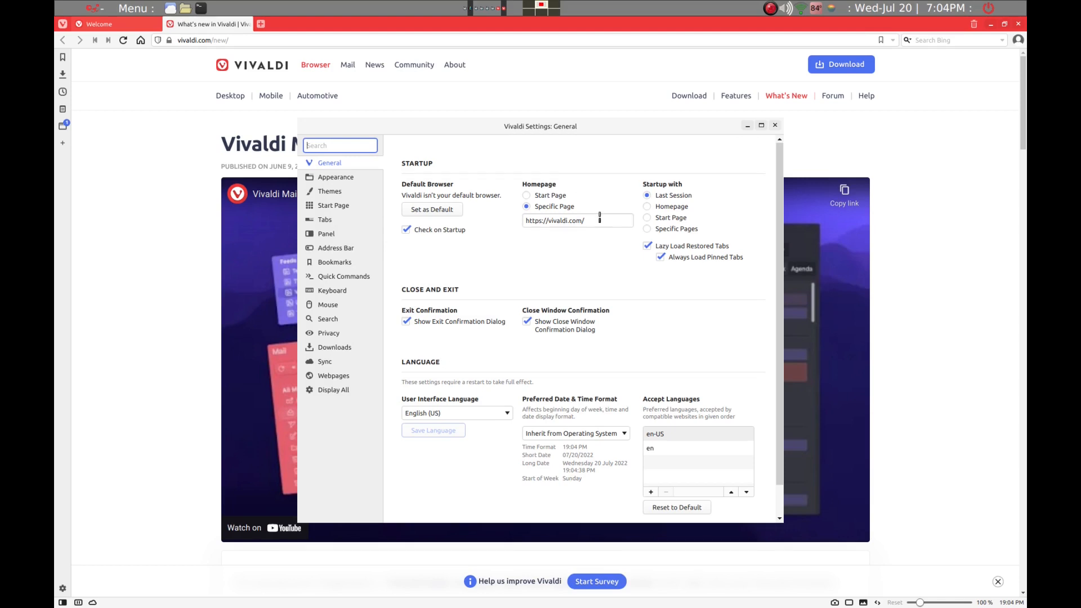
left_click(322, 364)
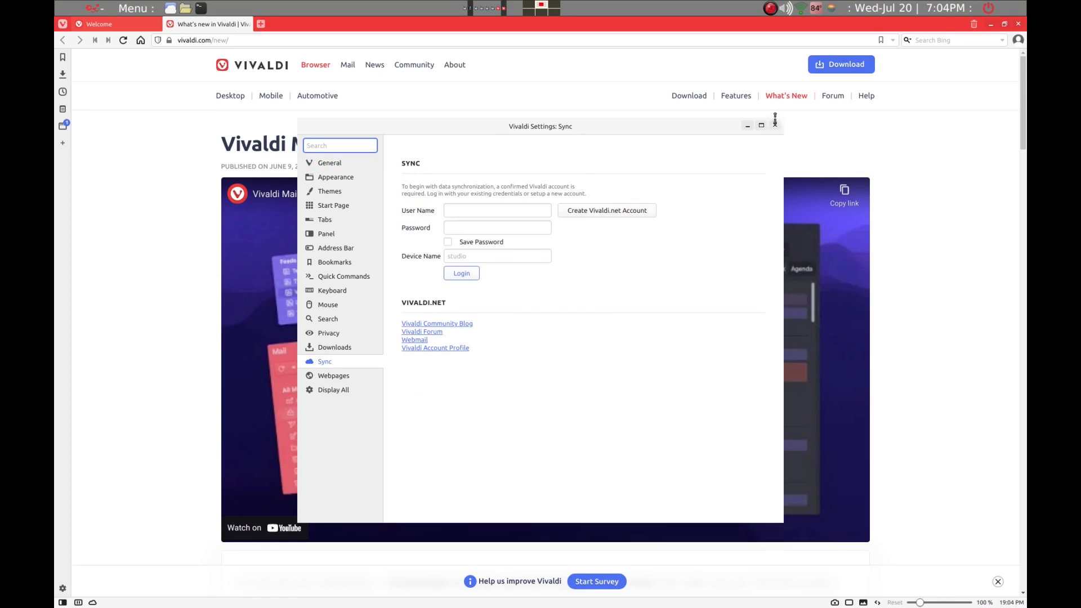
left_click(786, 164)
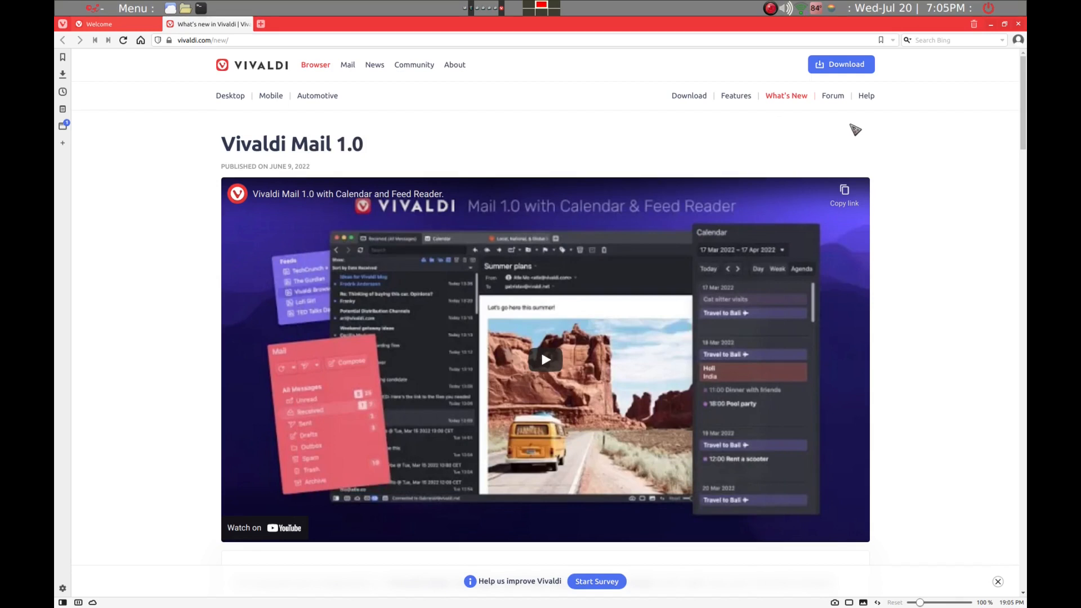
Step: Exit Vivaldi, confirming the exit, and move the /opt/Vivaldi-portable32 file window below the Downloads window
key("ctrl+q")
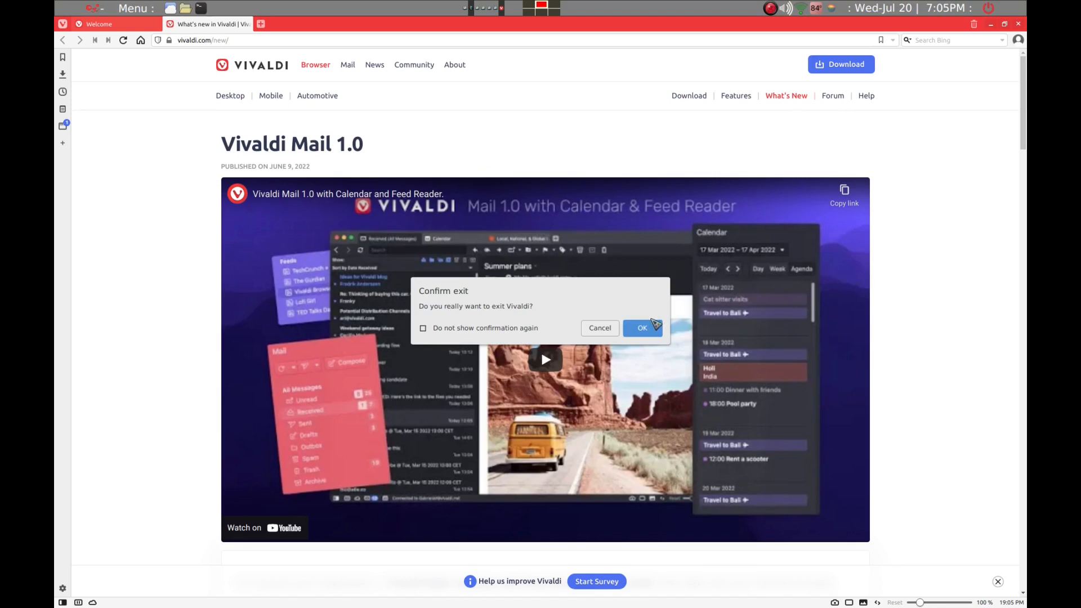
left_click(651, 326)
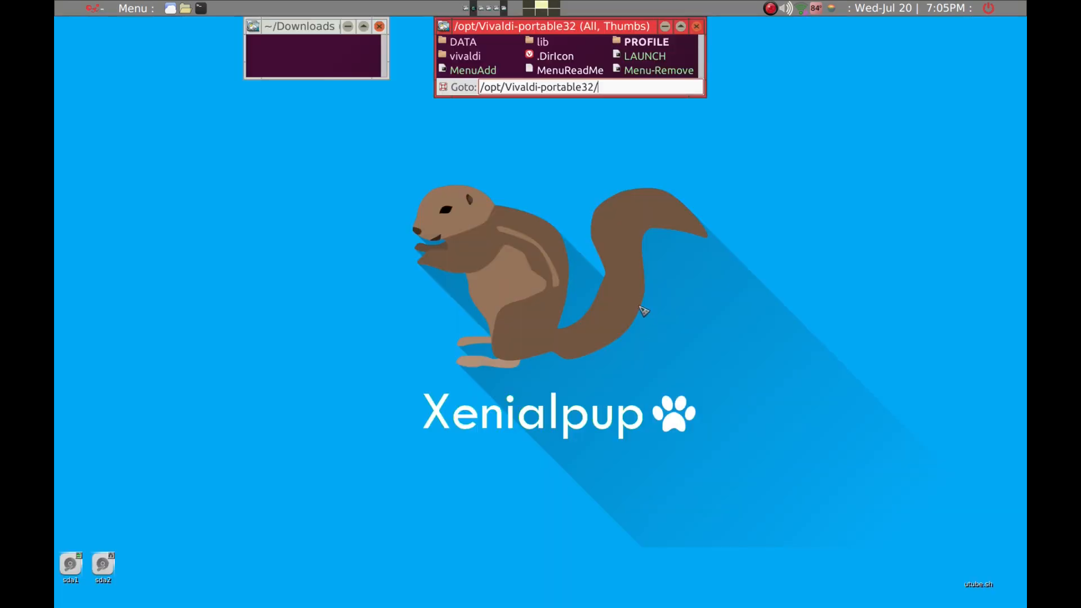
left_click_drag(624, 31, 534, 198)
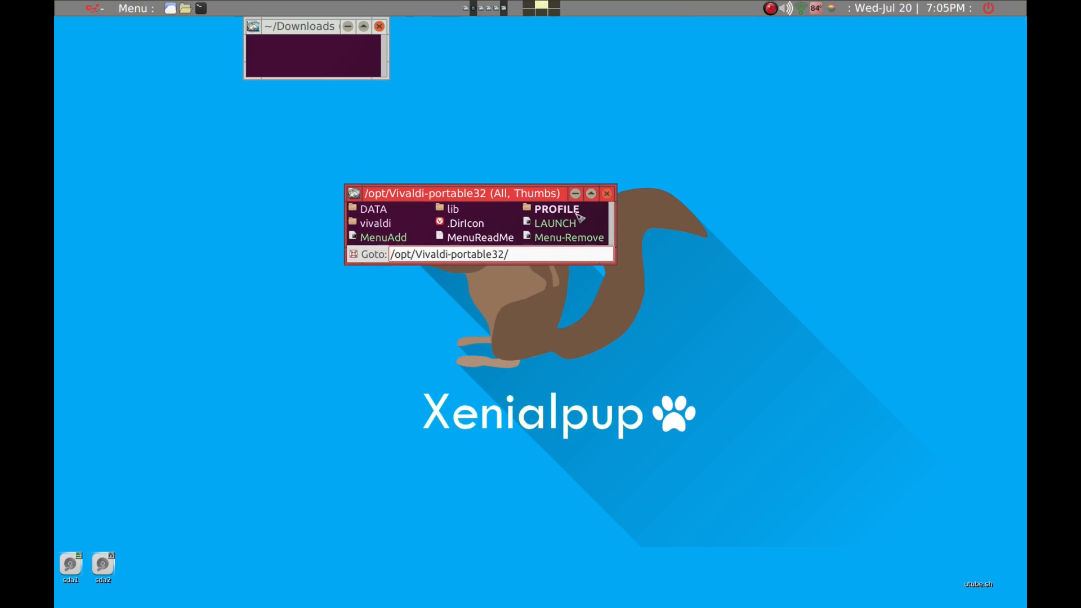
left_click_drag(518, 195, 405, 248)
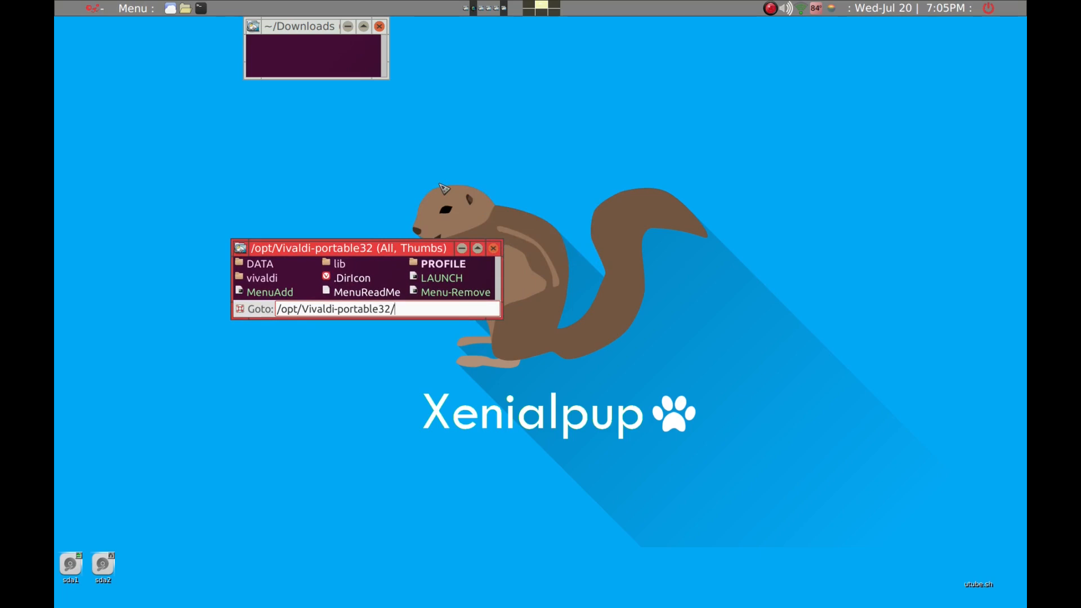
Step: Go up from Downloads to the home directory in its file window
left_click(352, 78)
key("BackSpace")
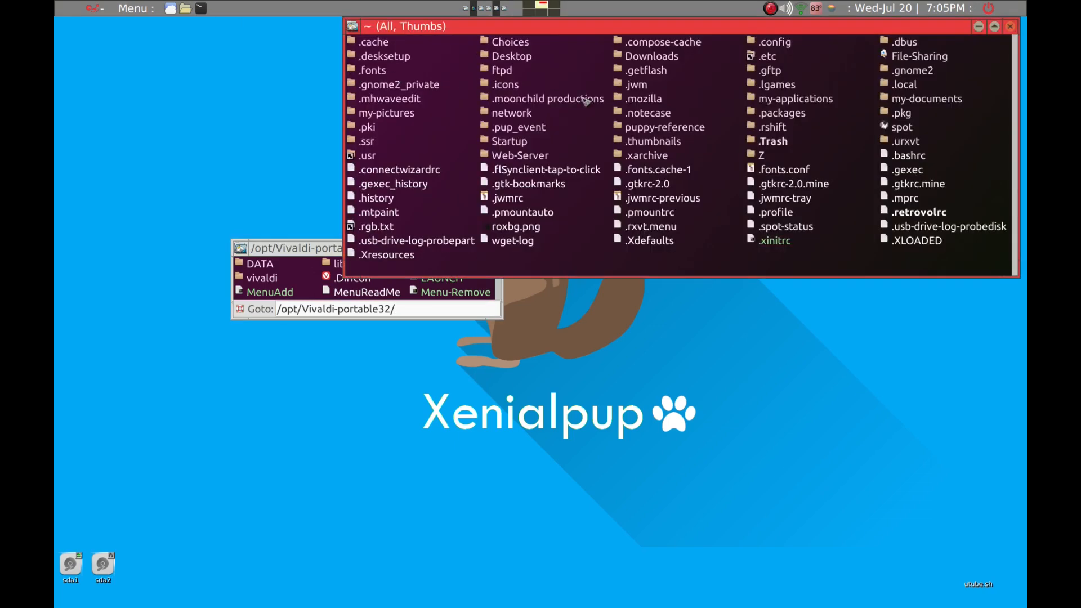
Step: Open the .Trash folder and delete the PROFILE folder from /opt/Vivaldi-portable32
left_click(777, 144)
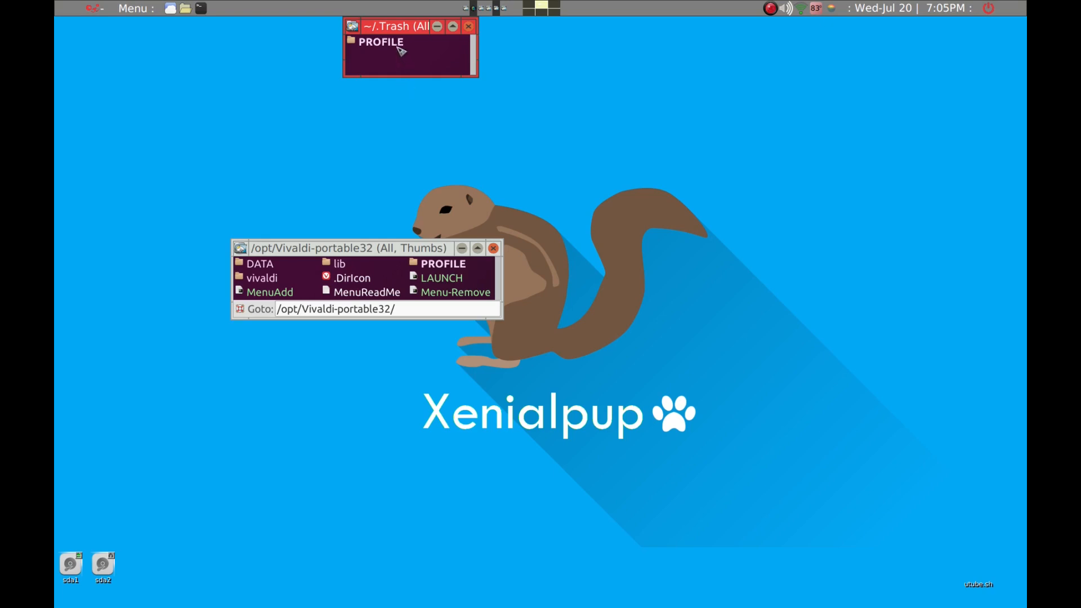
left_click(481, 275)
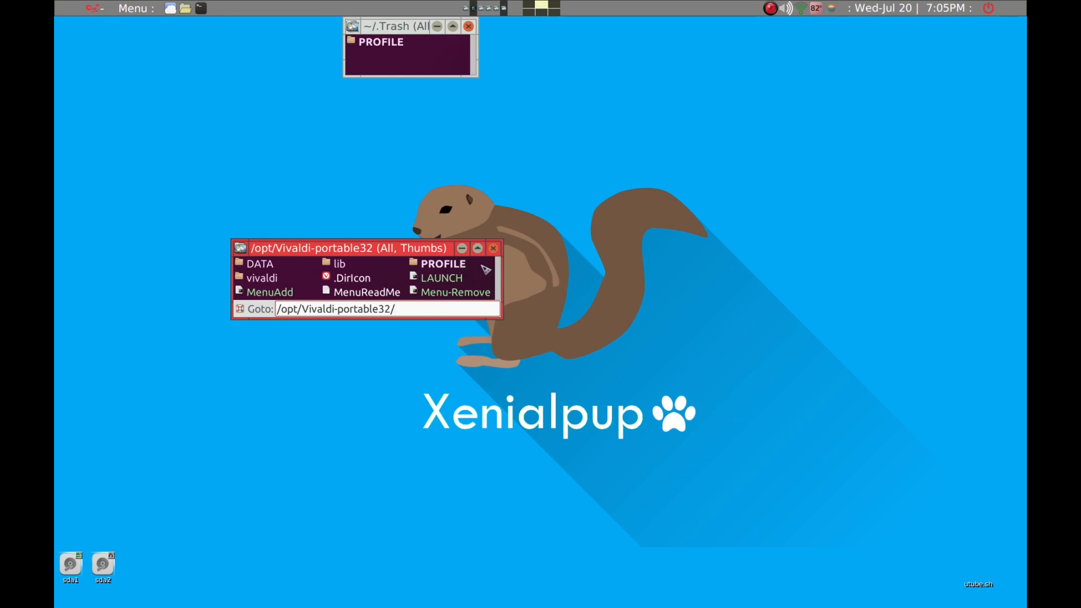
right_click(459, 264)
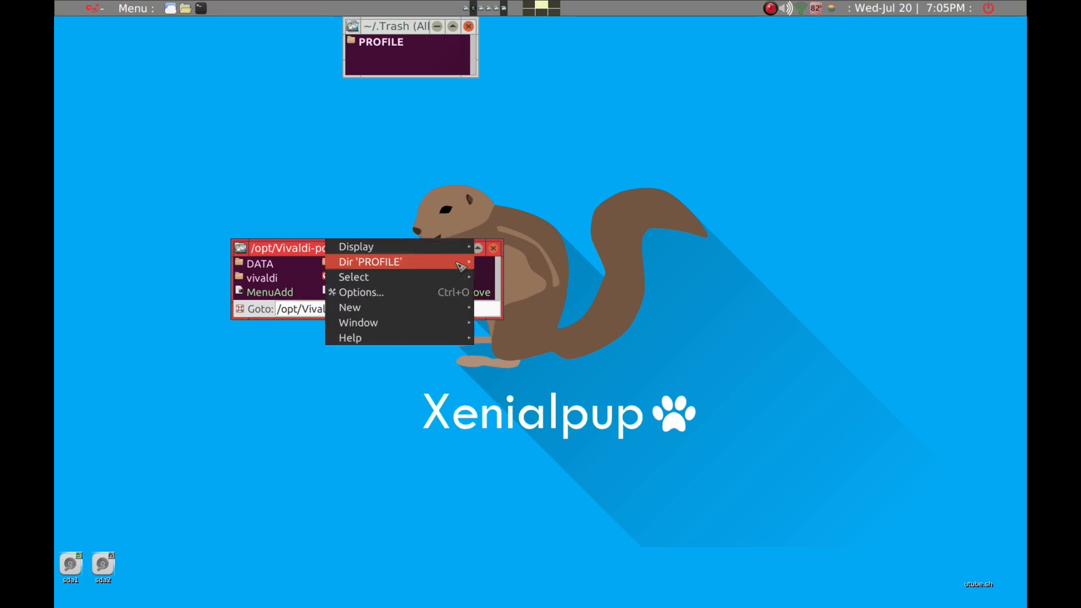
mouse_move(461, 266)
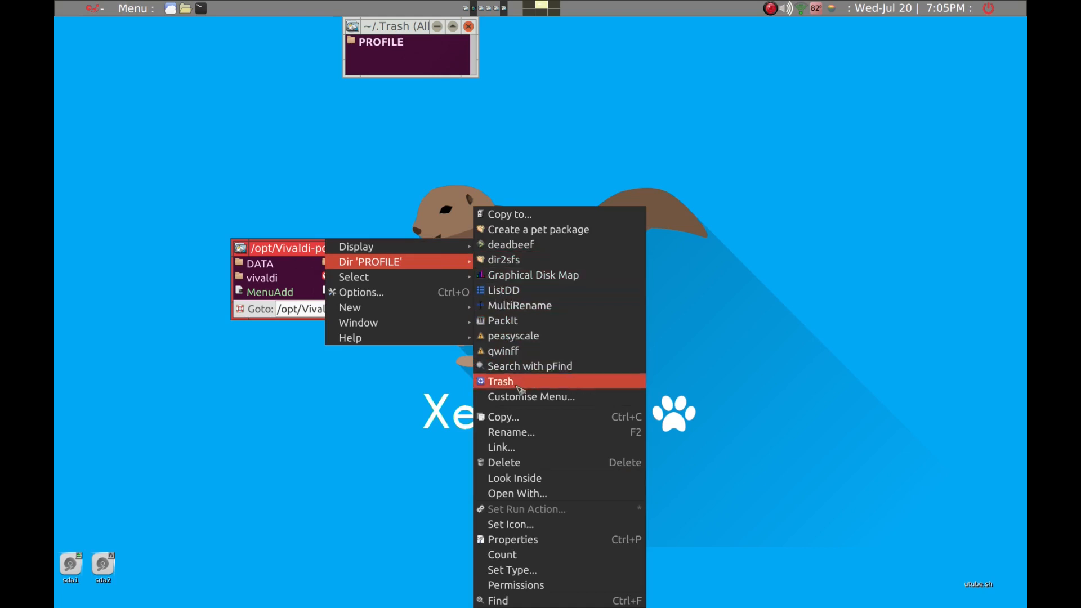
left_click(507, 462)
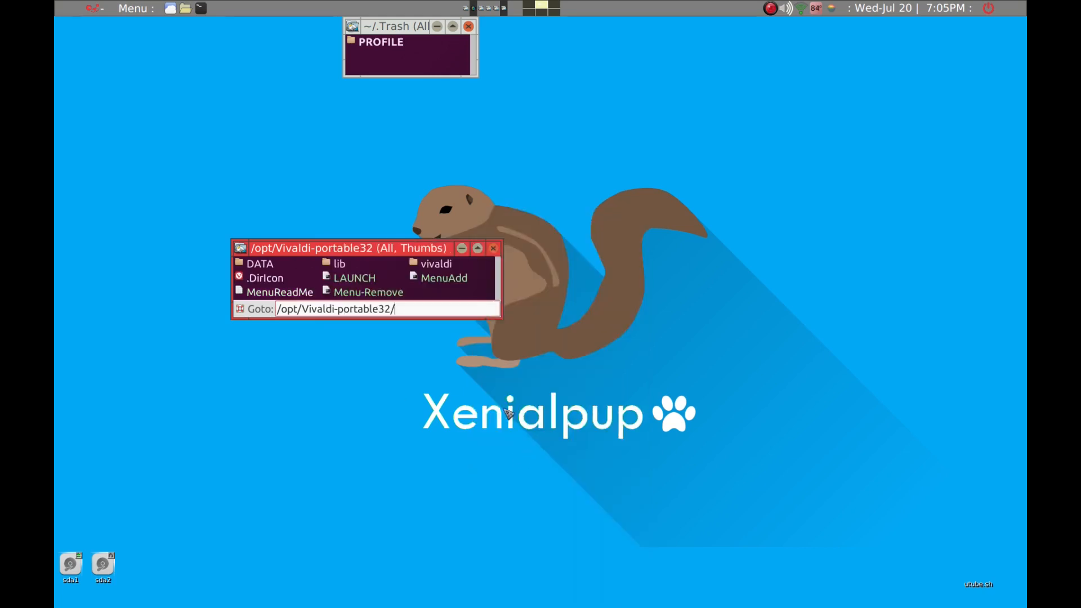
key("Escape")
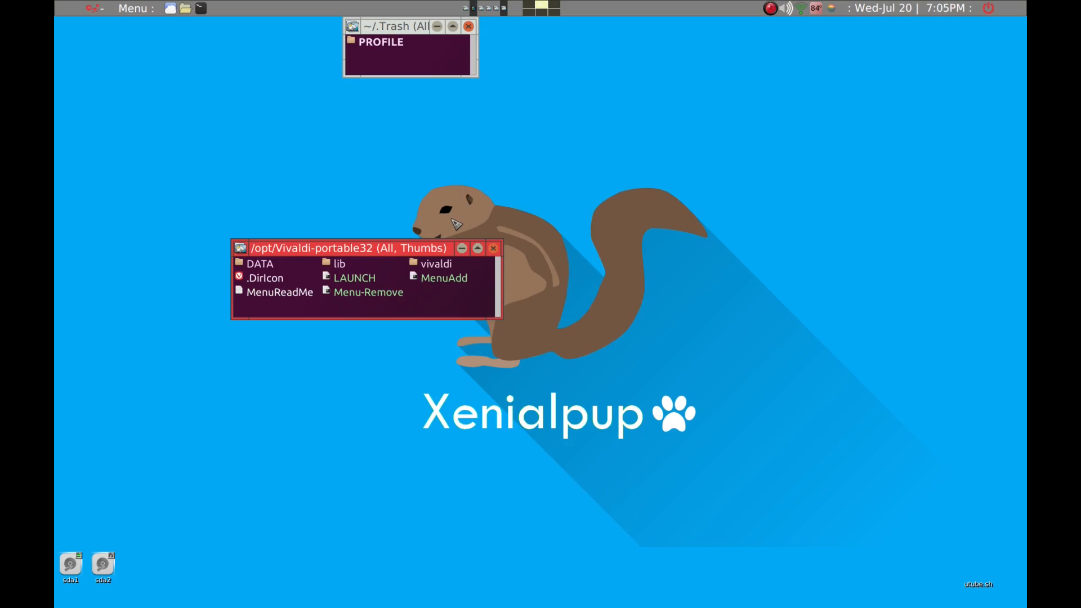
Step: Bring the PROFILE folder from .Trash into /opt/Vivaldi-portable32
left_click(381, 47)
left_click_drag(382, 47, 450, 295)
left_click(441, 283)
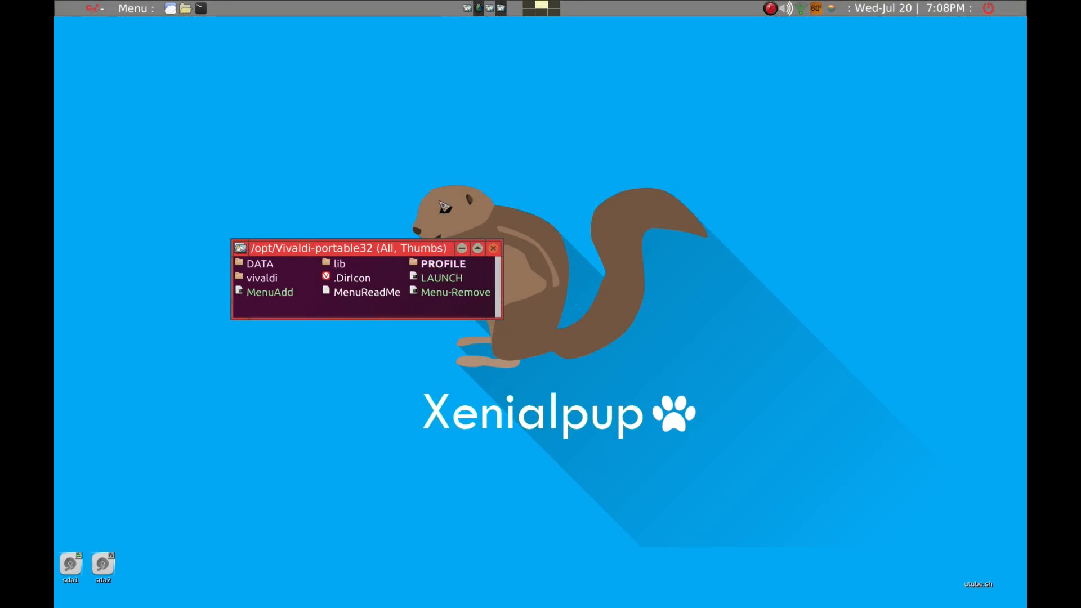
Step: Start Vivaldi with the LAUNCH script and look through its open tabs
left_click(442, 279)
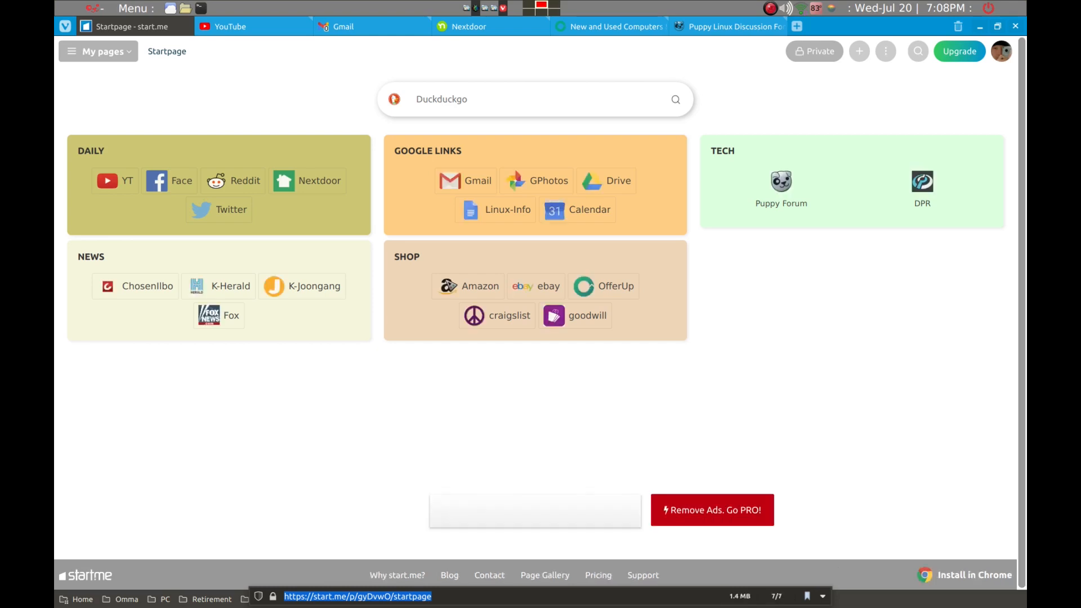
key("ctrl+Tab")
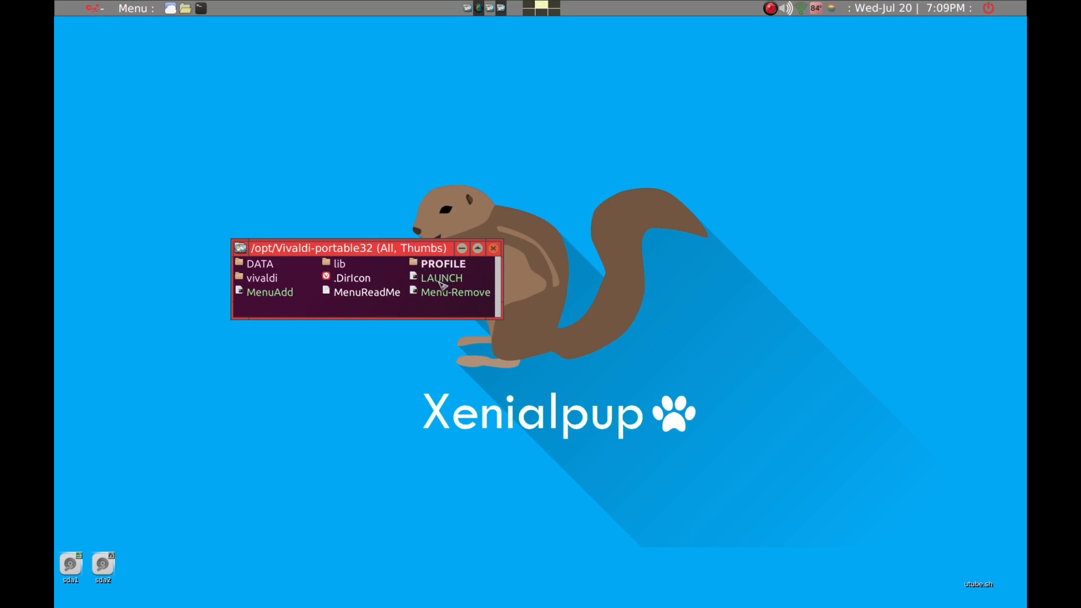
Step: Place the LAUNCH script on the desktop as an icon and label it Vivaldi
left_click_drag(441, 280, 948, 100)
right_click(954, 111)
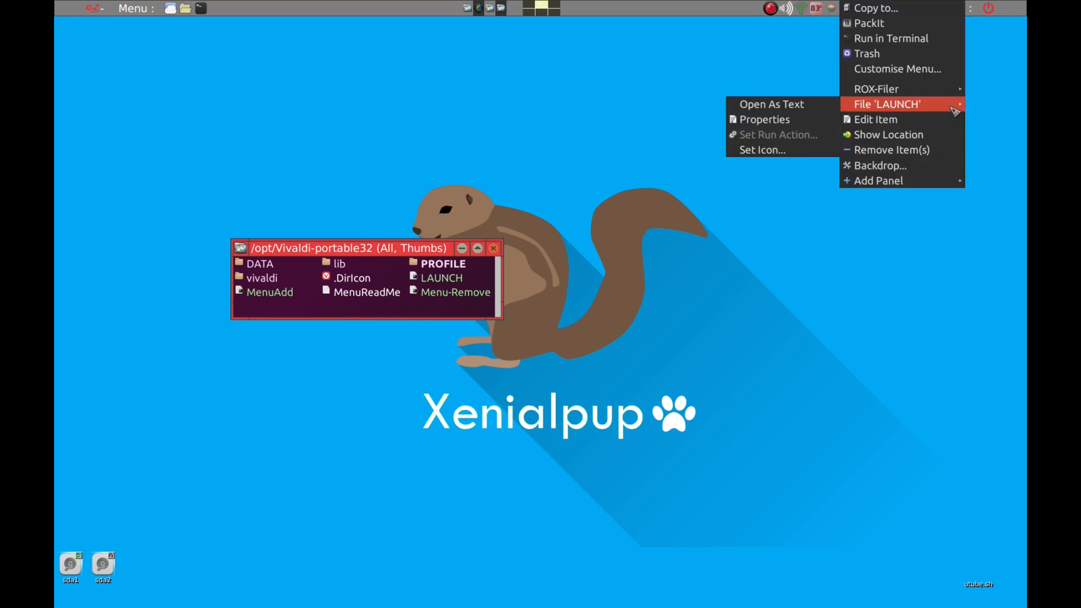
left_click(889, 122)
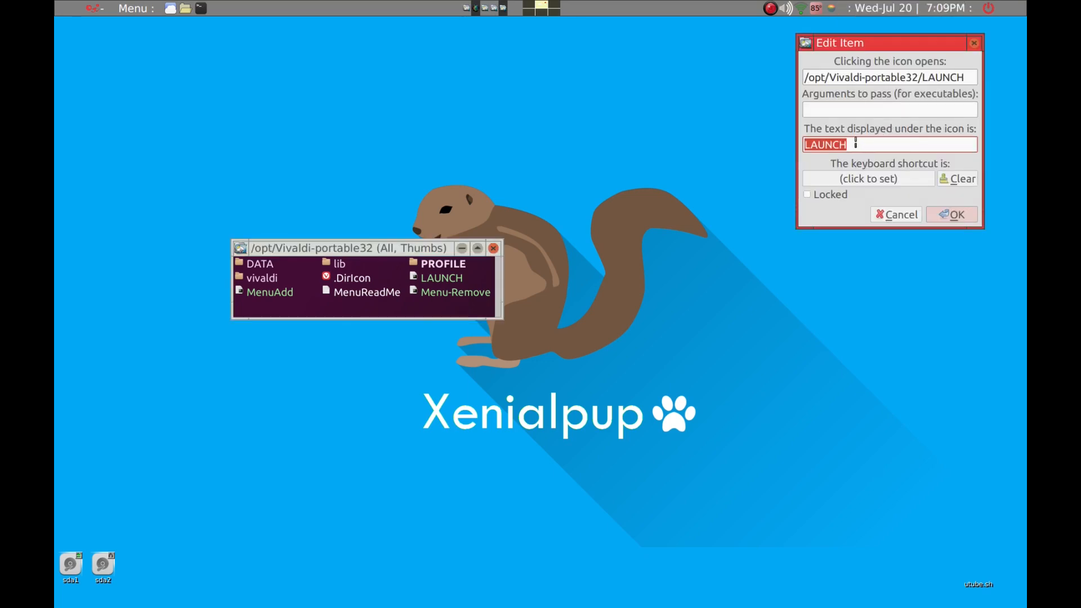
type("Vivaldi")
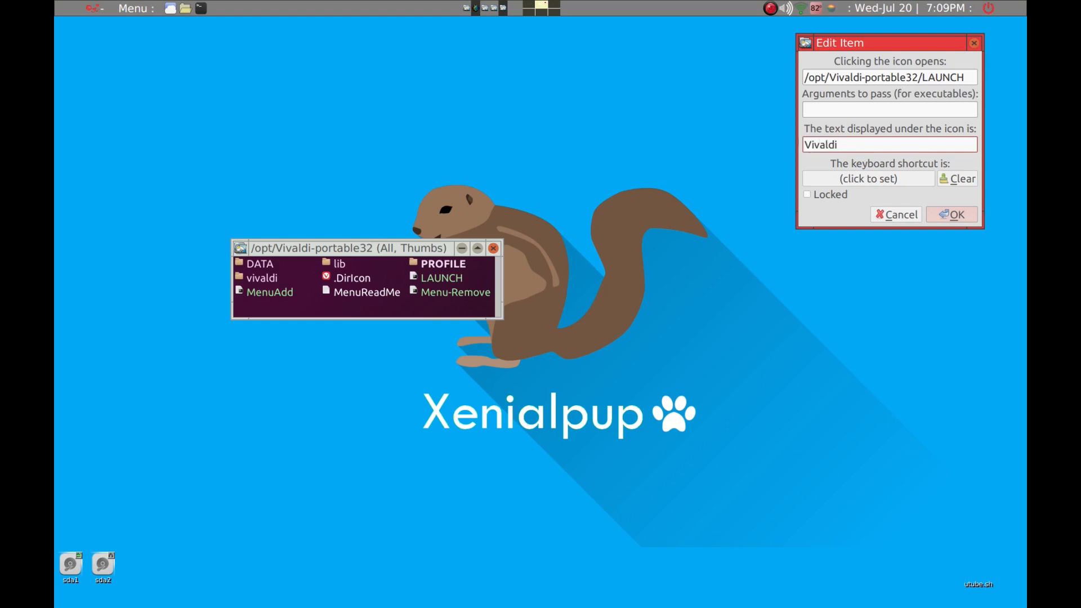
Step: Assign the shortcut Control+Shift+w to the Vivaldi desktop icon, save it, and close the /opt/Vivaldi-portable32 file window
left_click(868, 179)
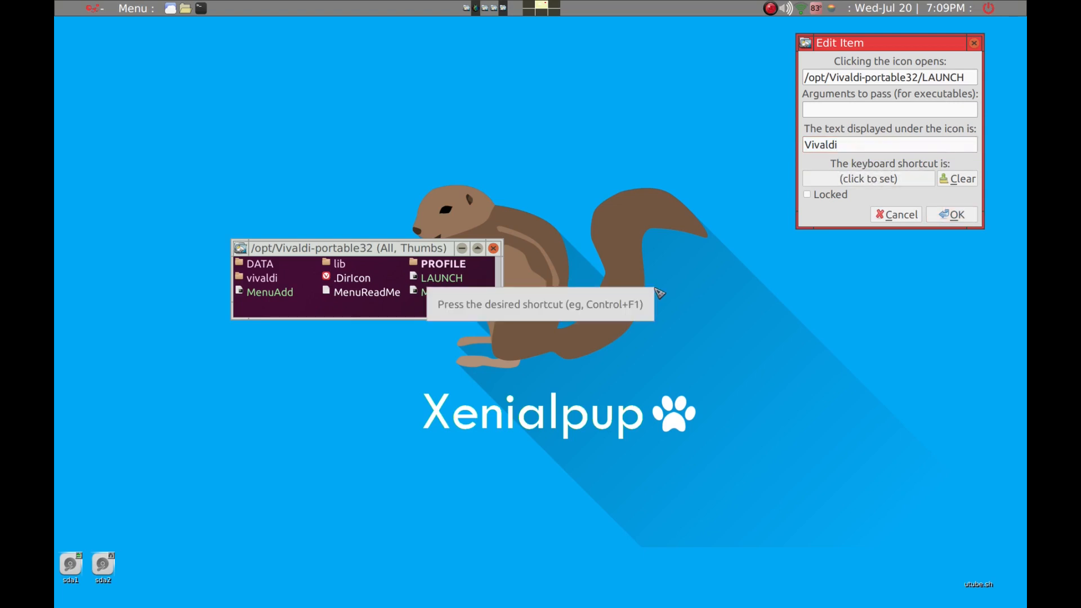
key("ctrl+shift+w")
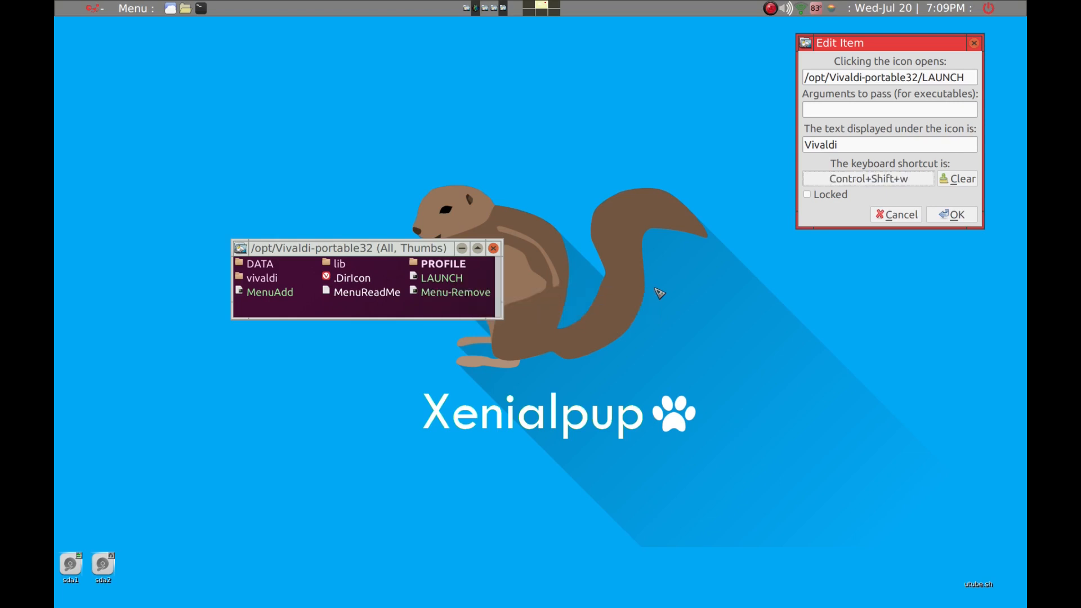
key("Return")
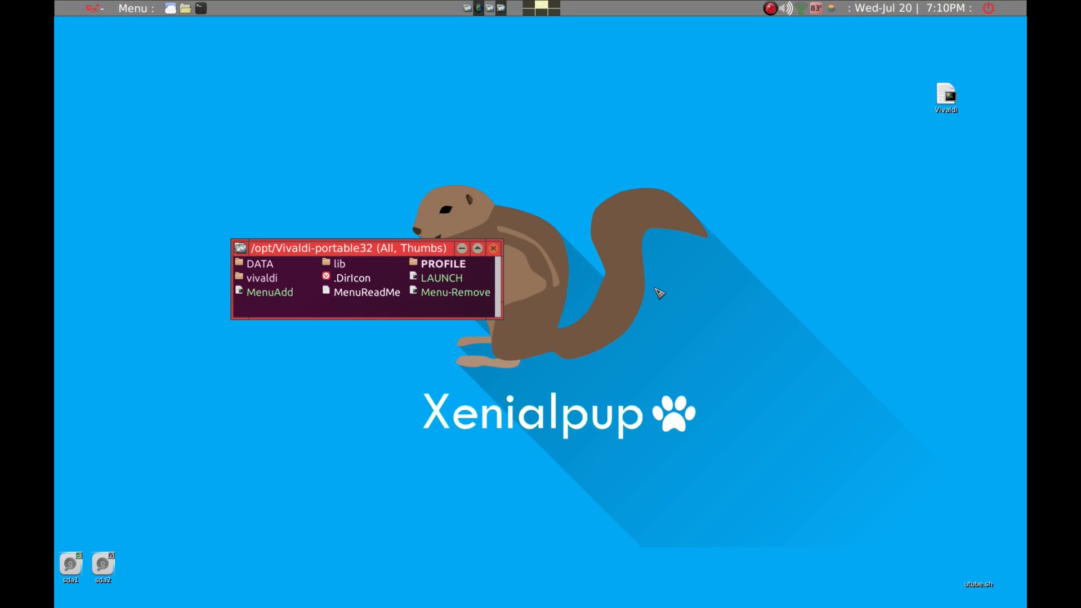
key("alt+F4")
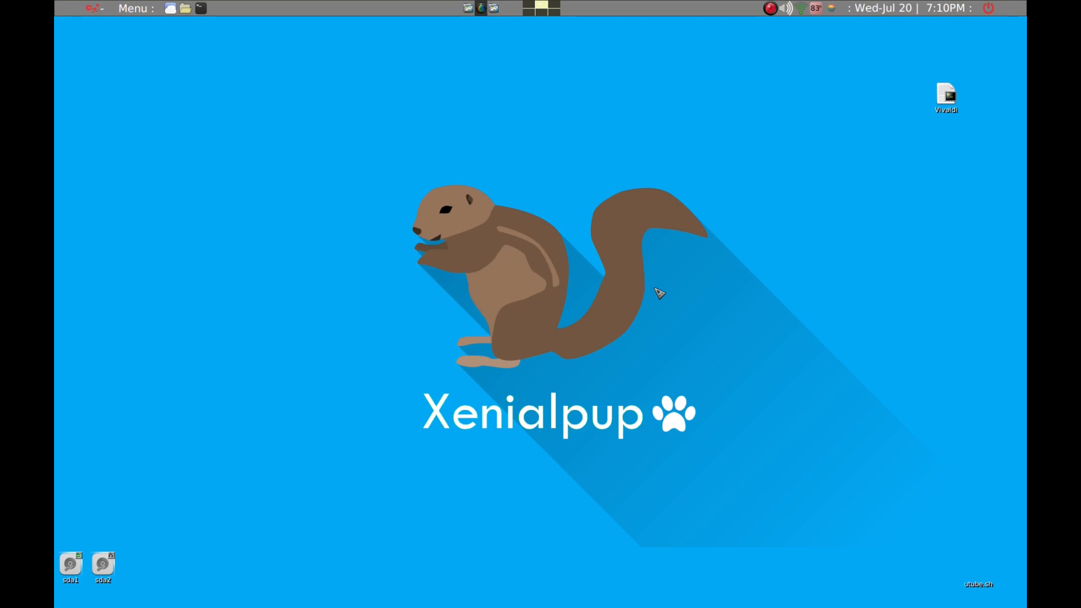
right_click(660, 293)
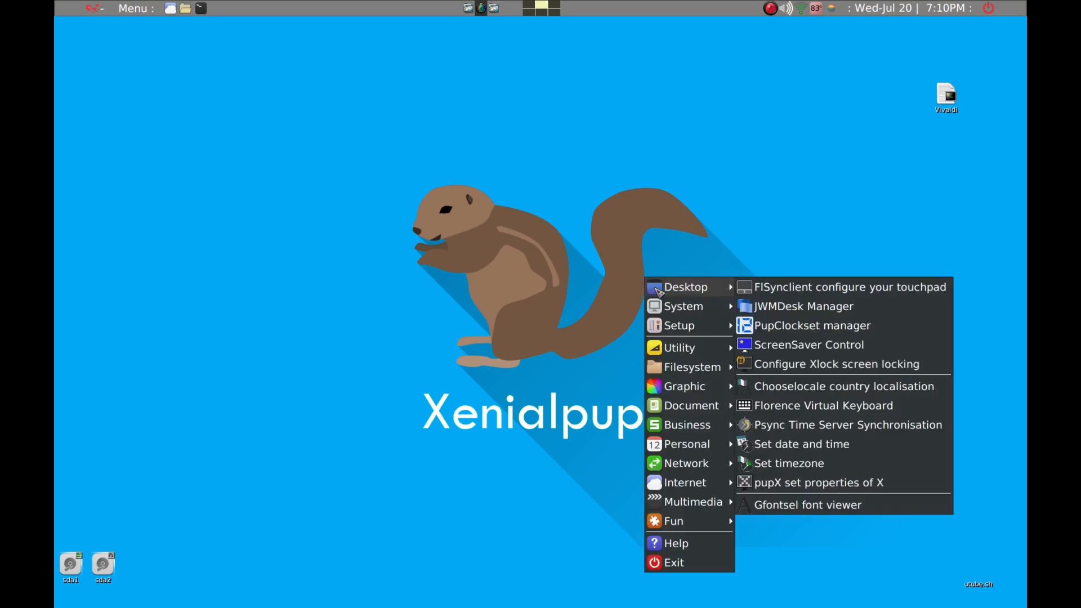
mouse_move(657, 309)
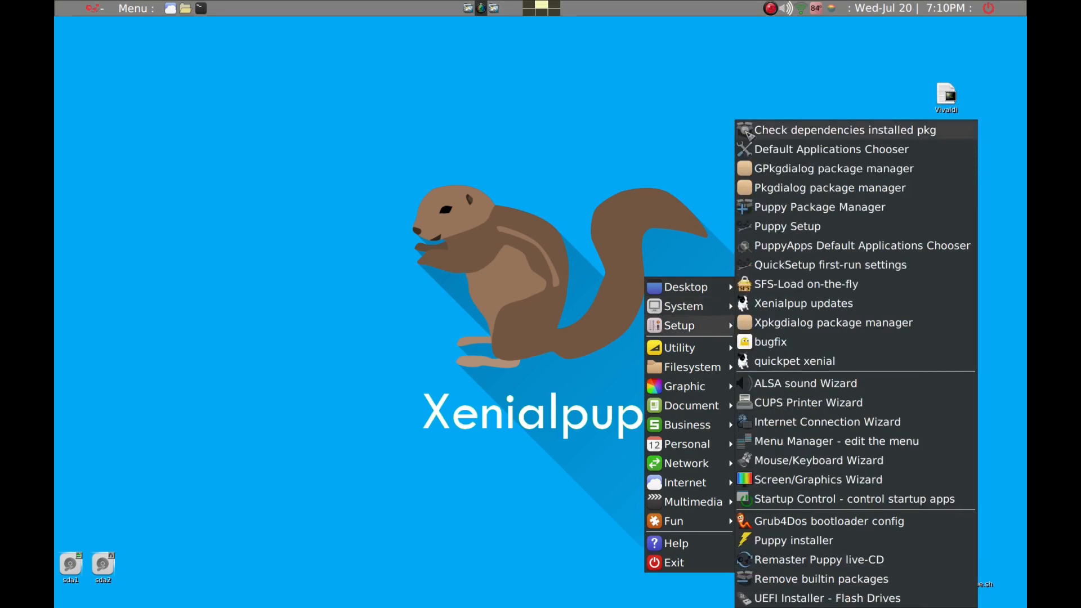
left_click(791, 151)
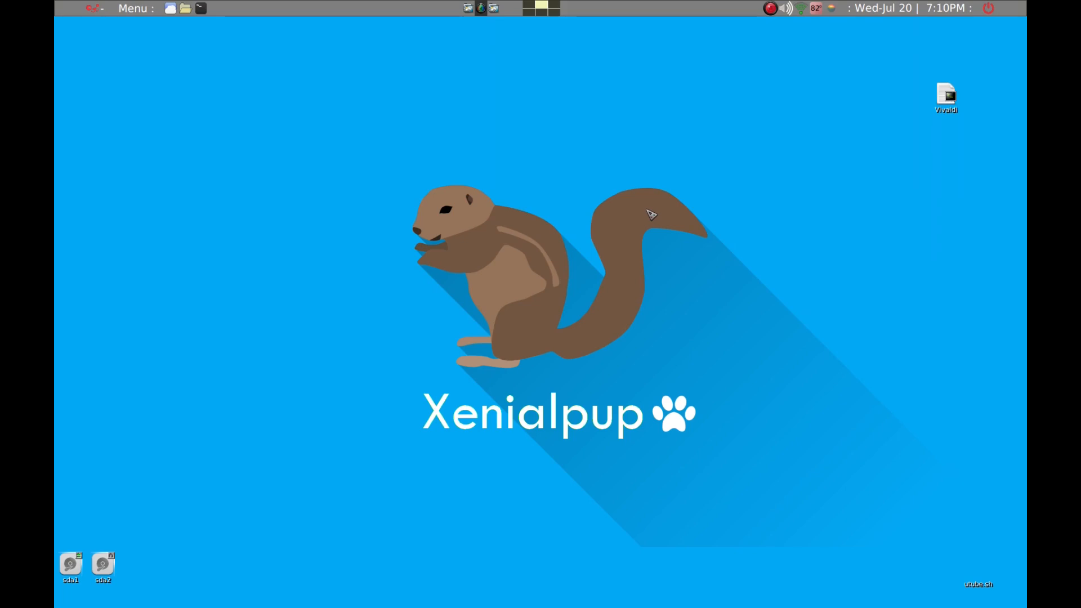
Step: Open the Default Applications Chooser from JWMDesk Manager and show the applications of all categories
right_click(626, 187)
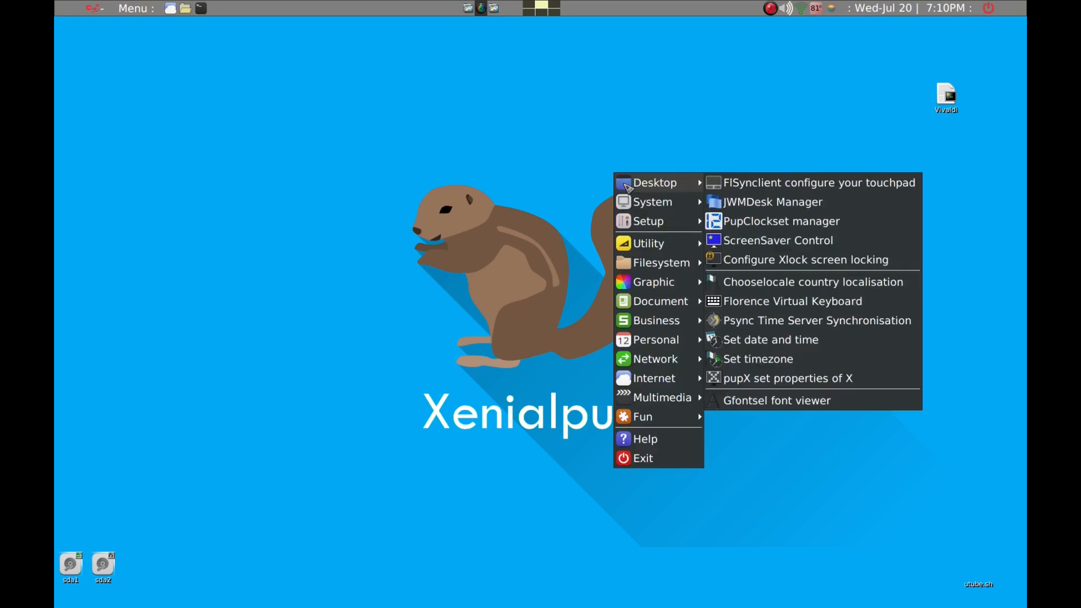
left_click(715, 204)
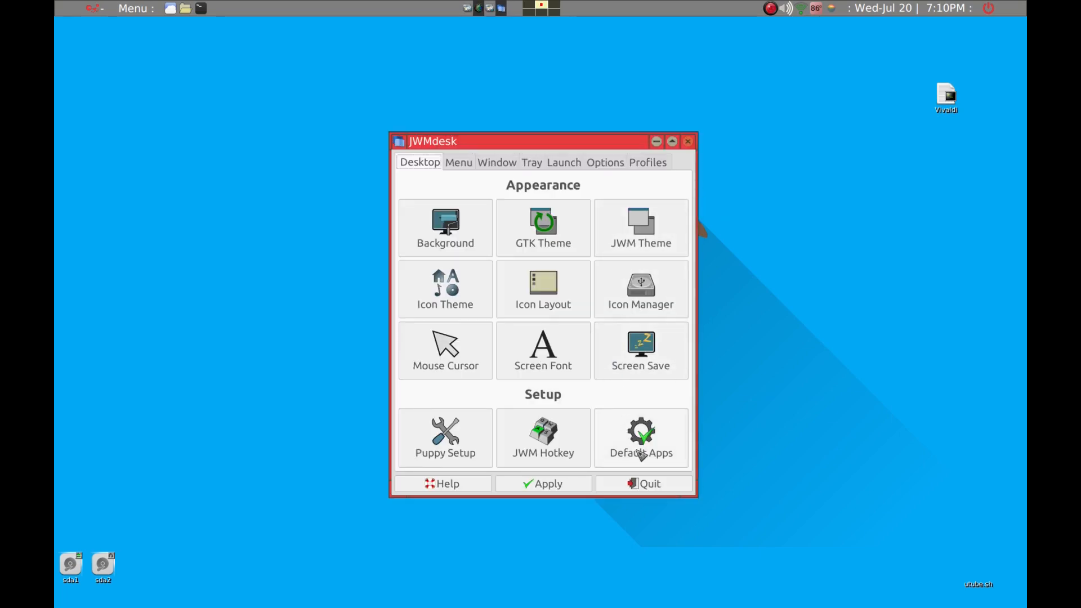
left_click(640, 454)
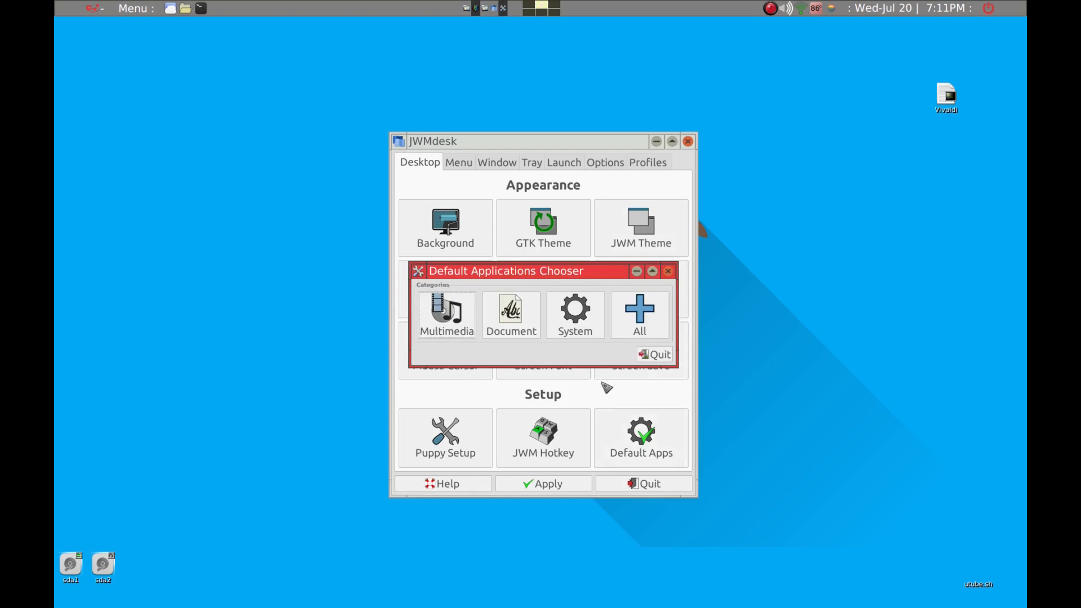
left_click(654, 331)
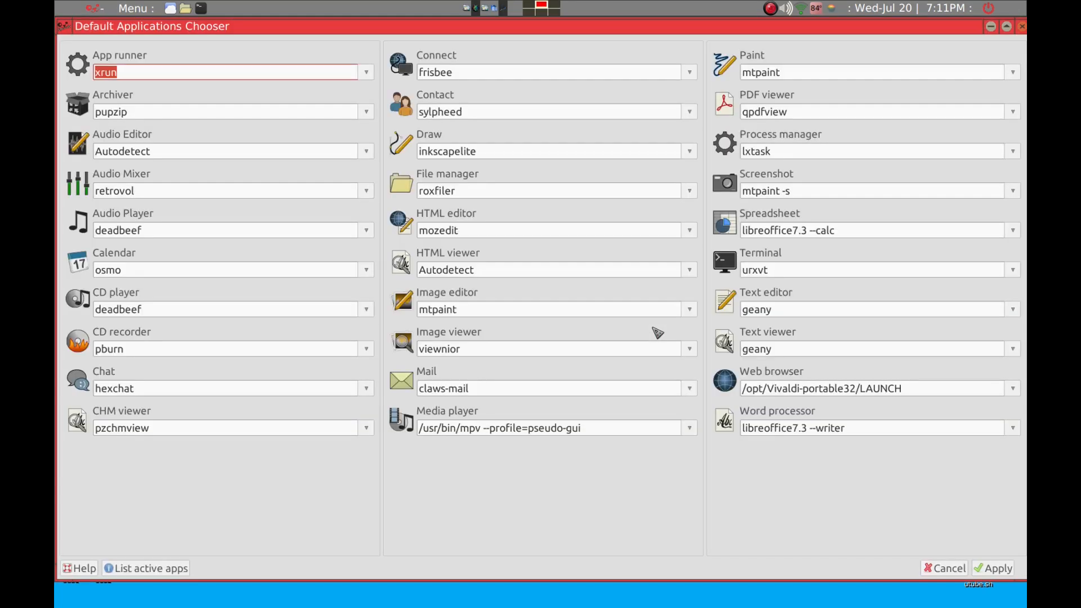
Step: Check the path set for the default Web browser in the Default Applications Chooser
left_click(875, 393)
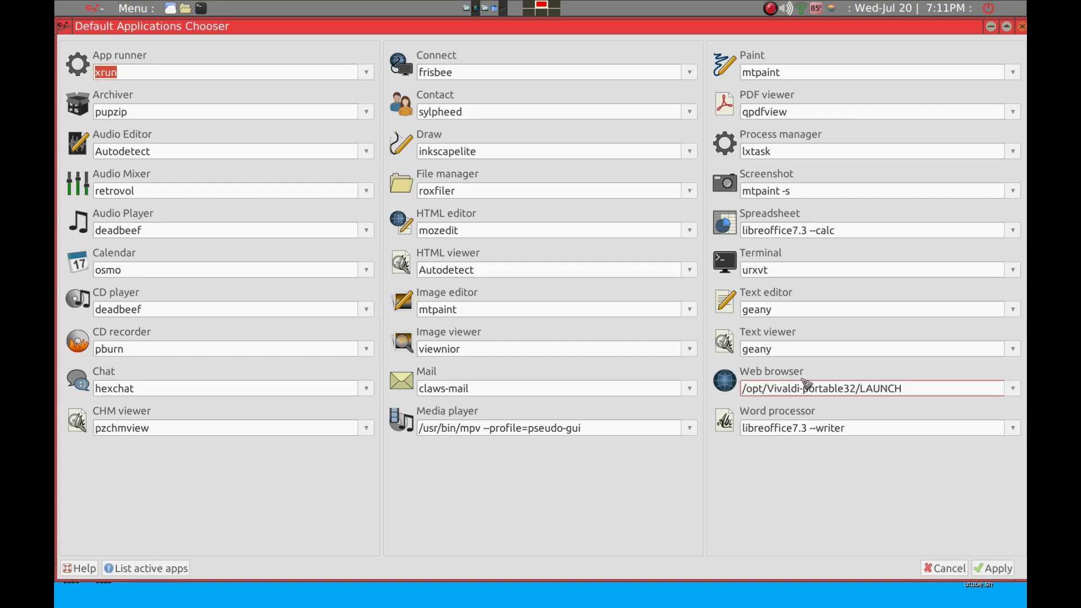
left_click_drag(919, 388, 715, 399)
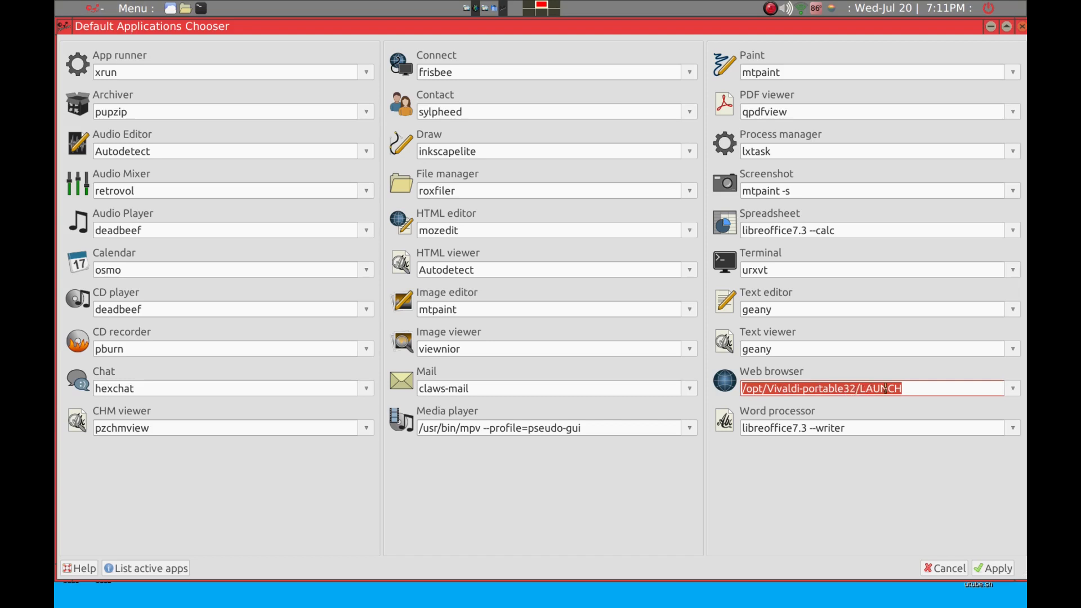
left_click(907, 388)
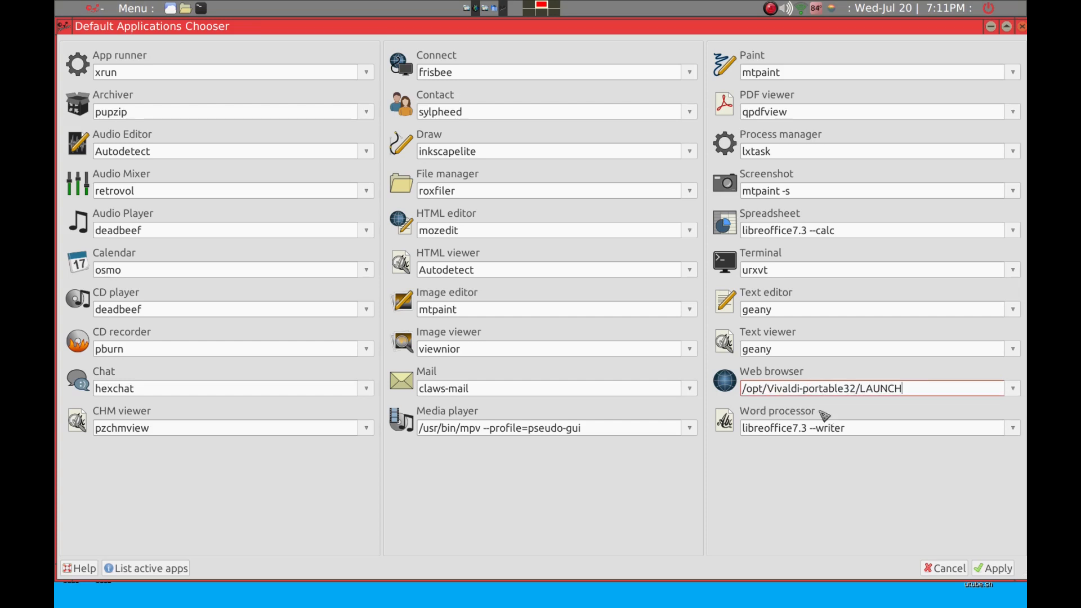
Step: Check the path of /opt/Vivaldi-portable32 in a new file window, and close it and the Default Applications Chooser
key("super+e")
key("slash")
type("opt/")
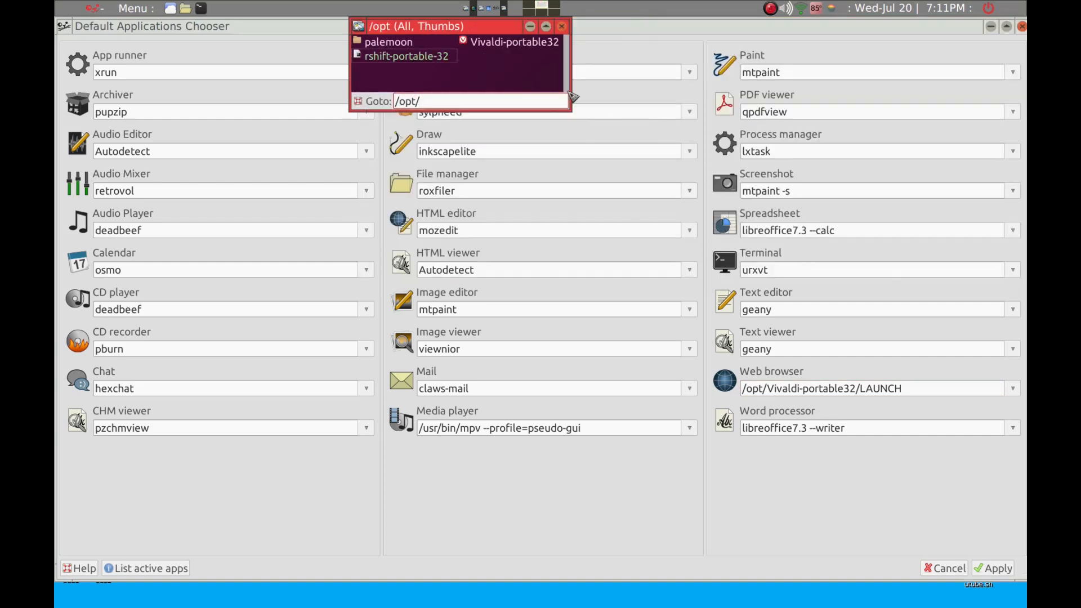
left_click(508, 44)
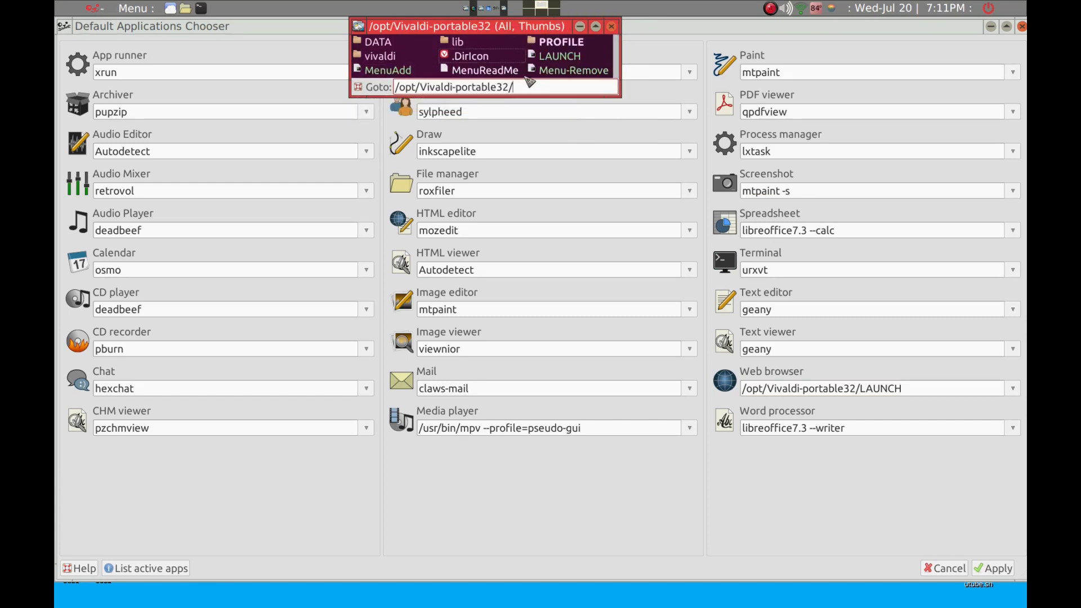
key("ctrl+a")
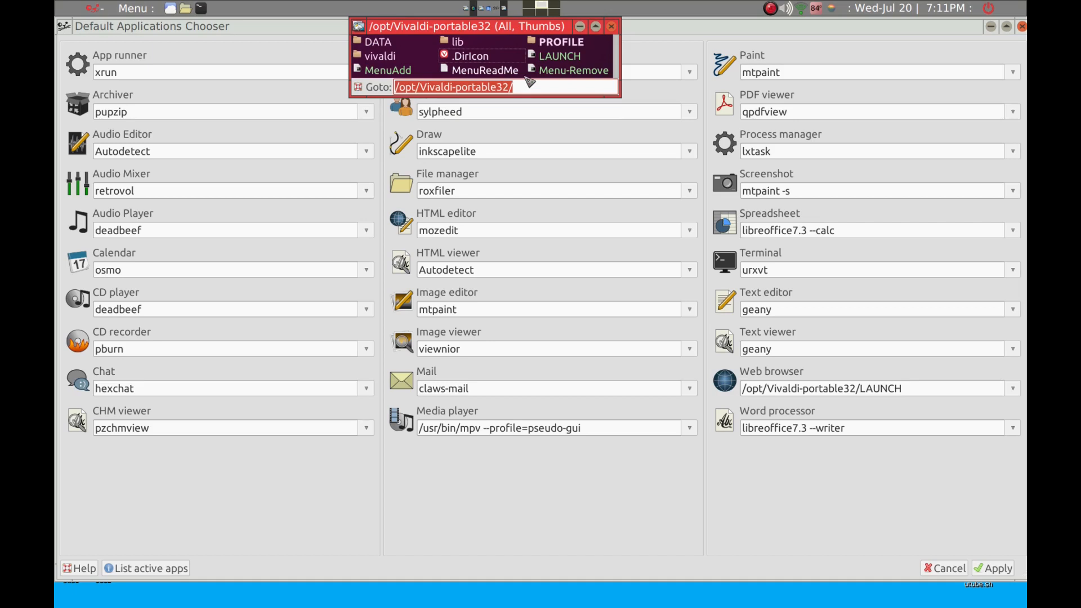
left_click(519, 91)
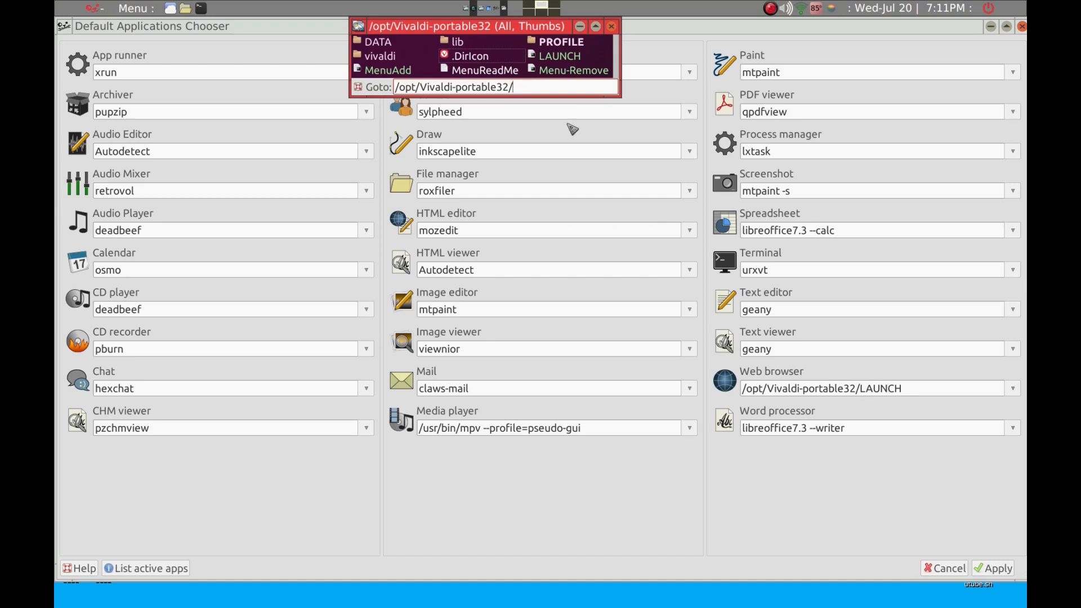
left_click(612, 28)
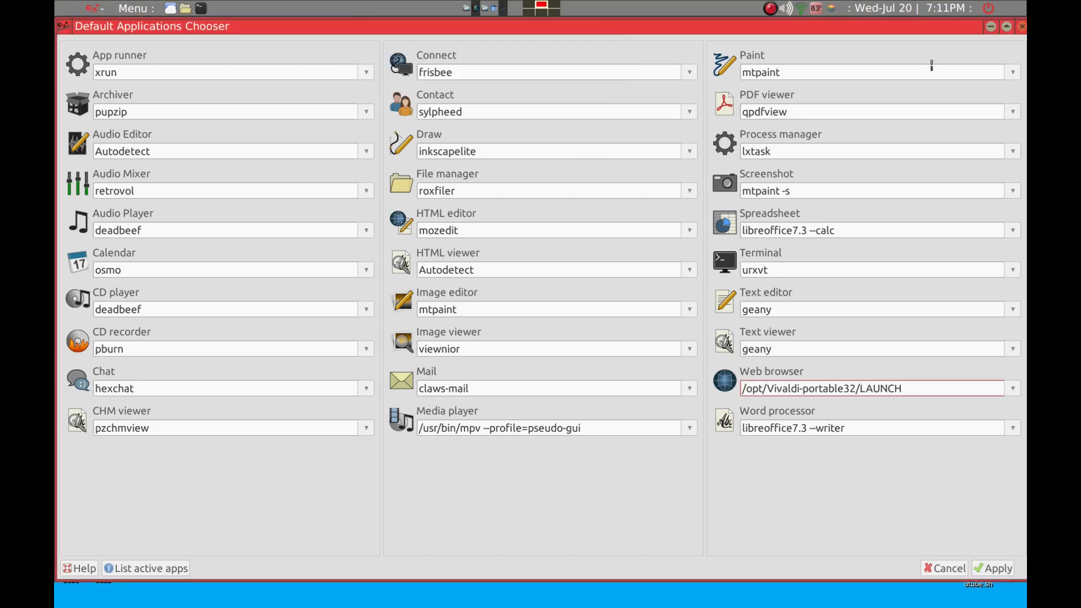
left_click(1020, 27)
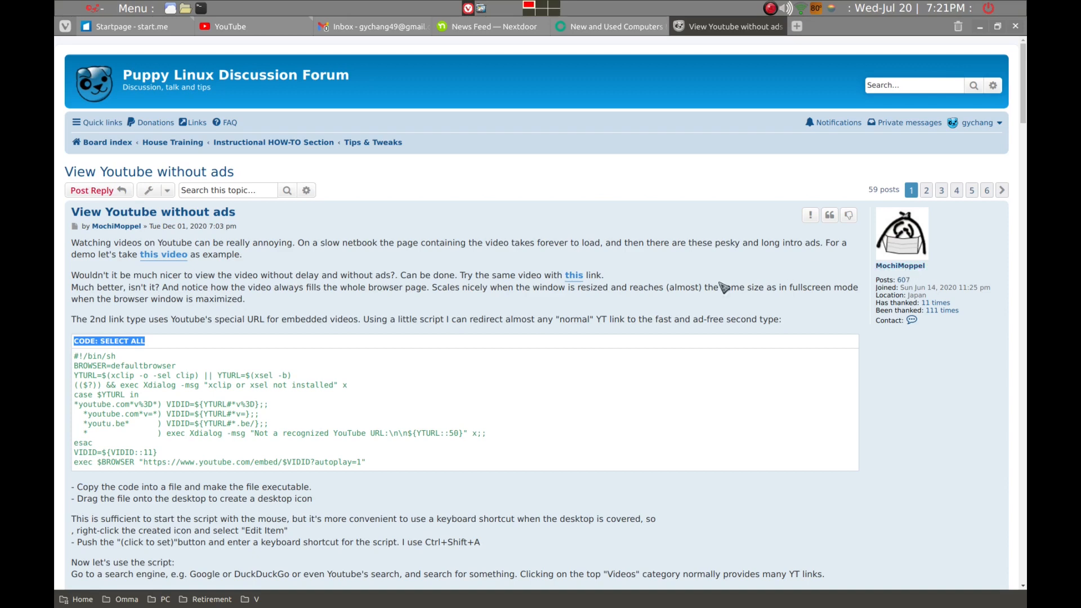
Step: Copy the whole script from the "View Youtube without ads" forum post and switch to the ~/my-applications/bin file window
scroll(670, 285, "down", 2)
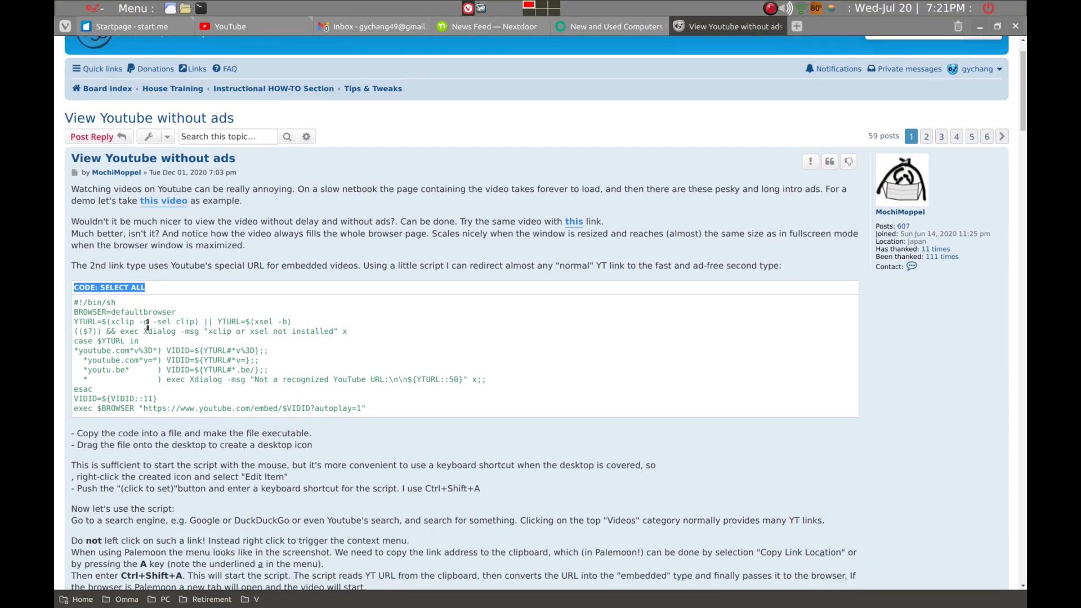
left_click(119, 288)
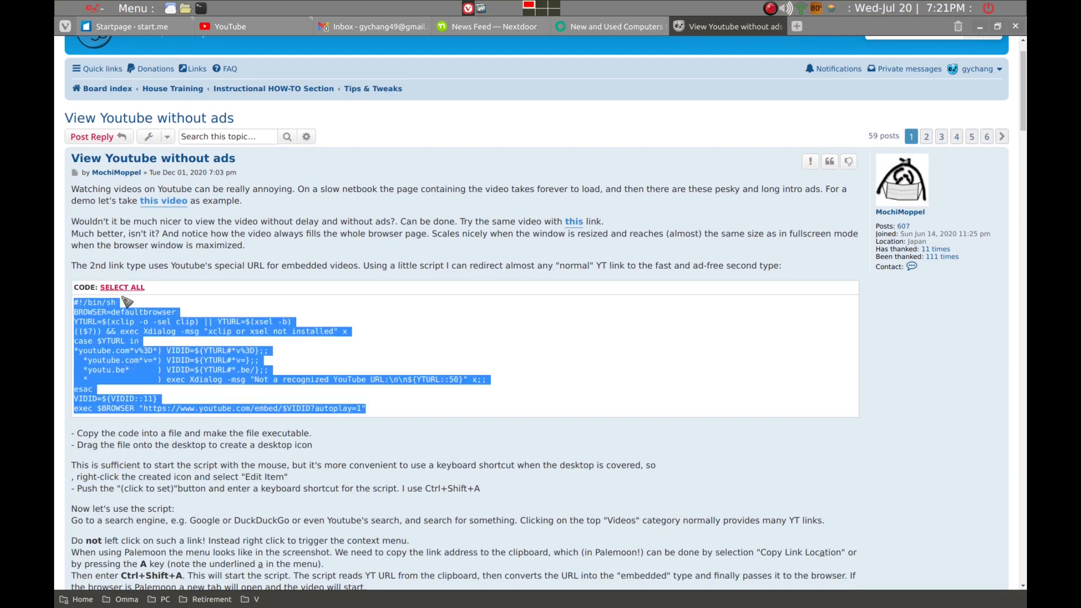
right_click(189, 328)
left_click(204, 333)
key("alt+Tab")
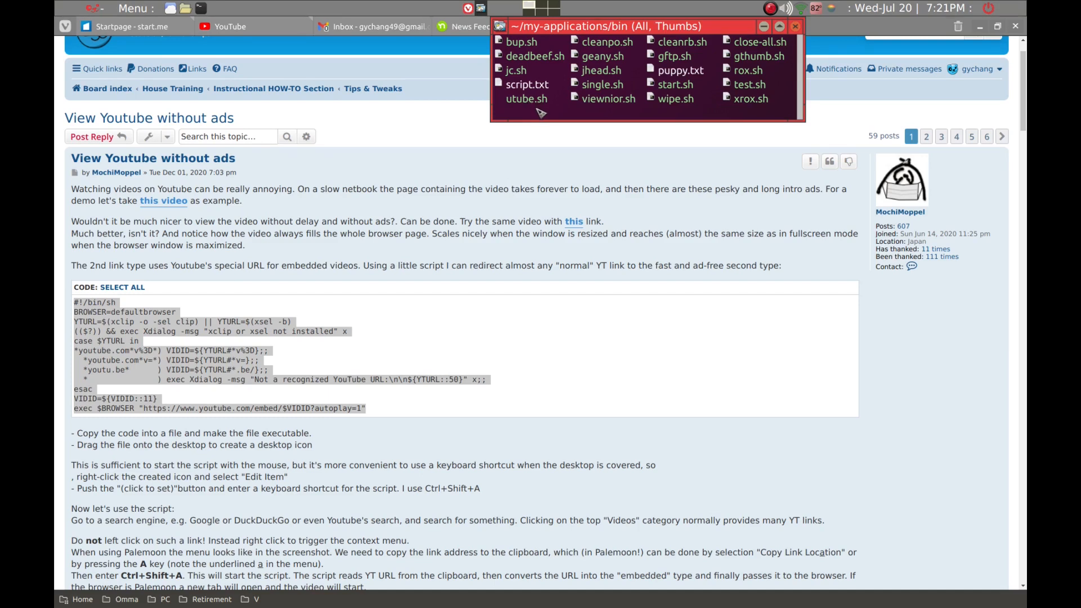
Step: Review the YouTube redirect script in utube.sh in Geany and check the utube.sh icon on the desktop
left_click(538, 112)
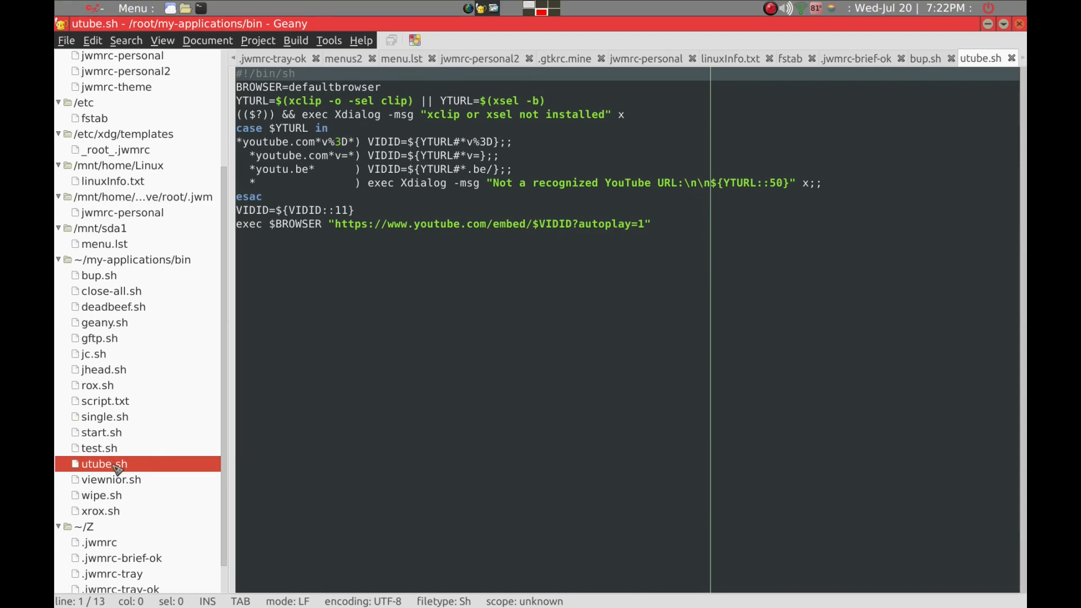
left_click(314, 348)
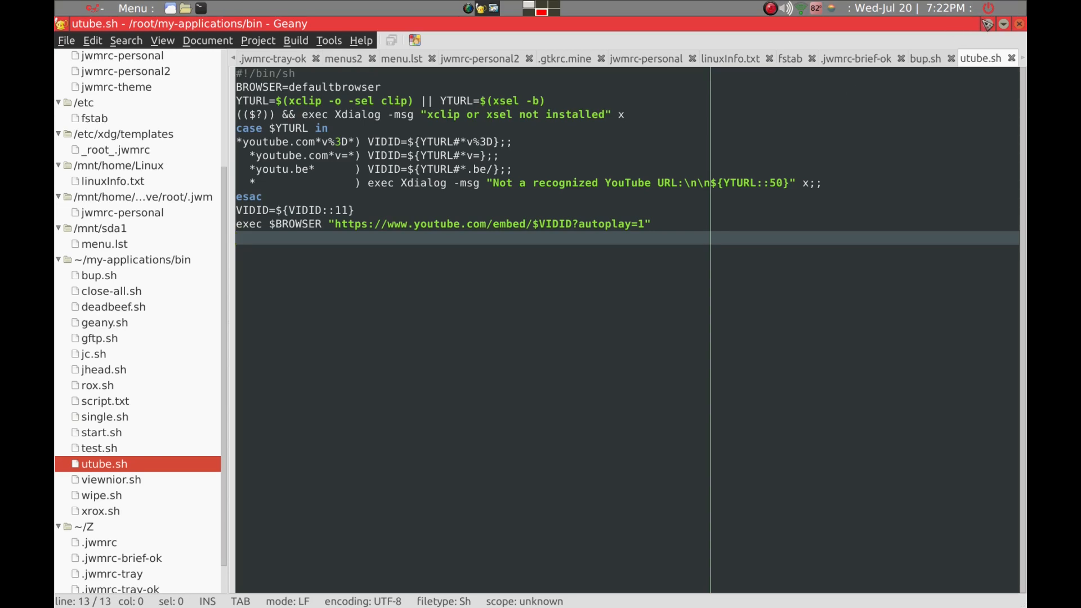
left_click(989, 25)
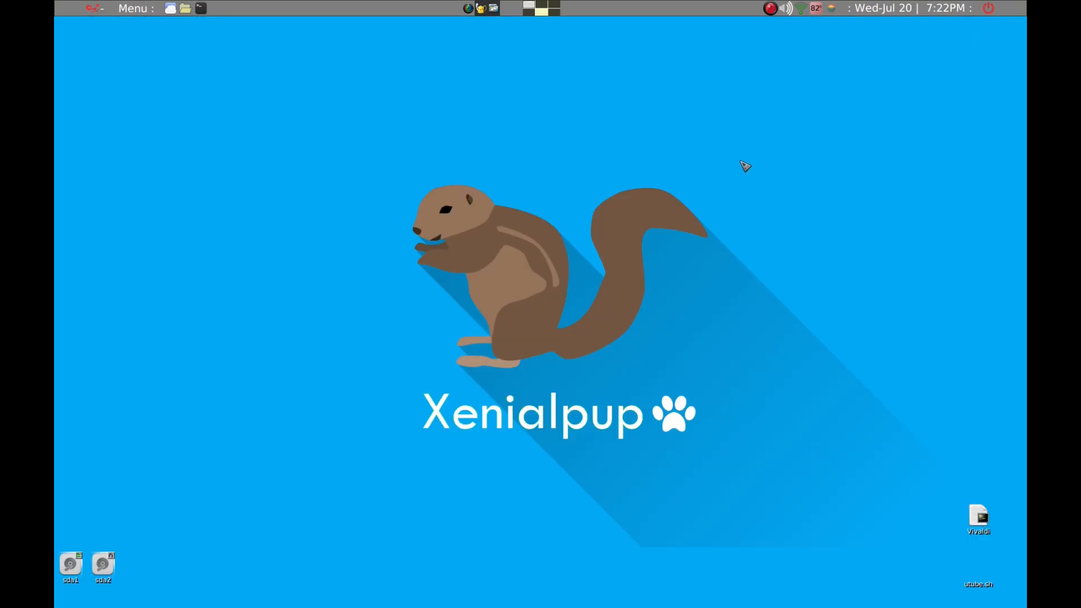
key("alt+Tab")
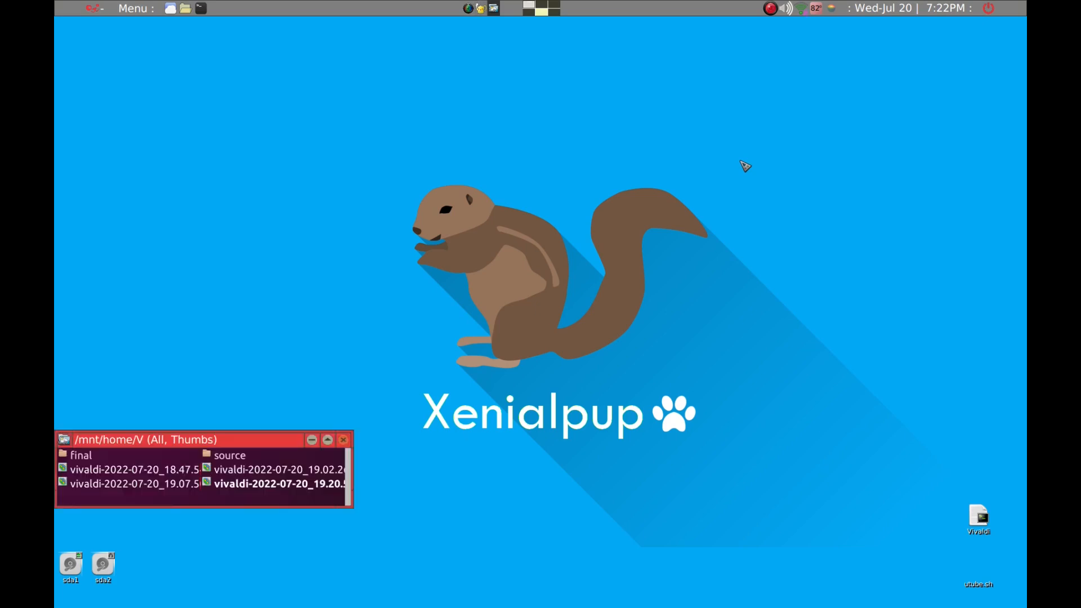
key("alt+Tab")
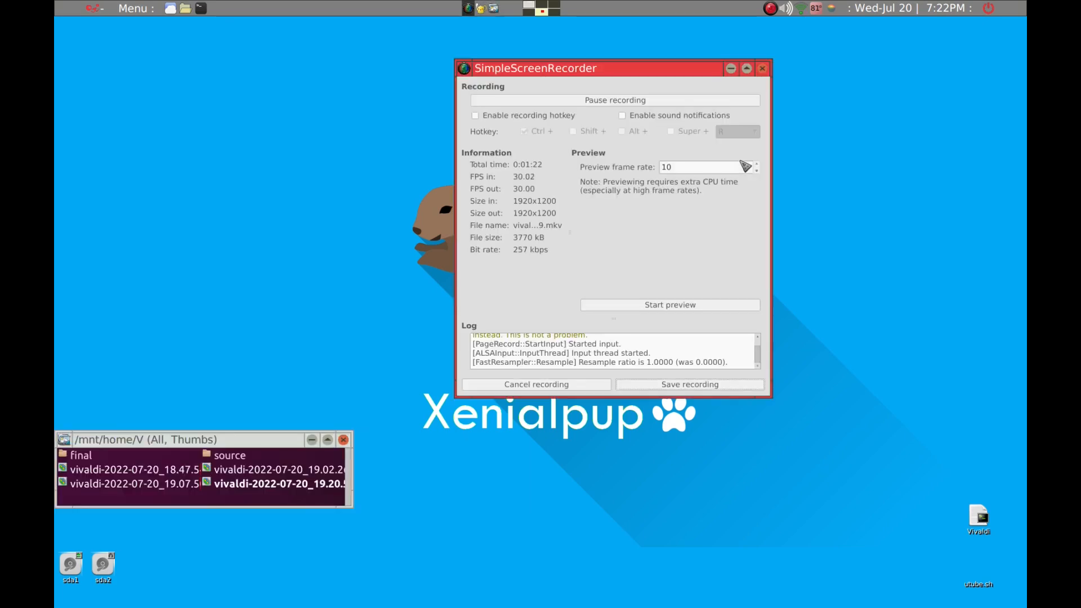
key("alt+Tab")
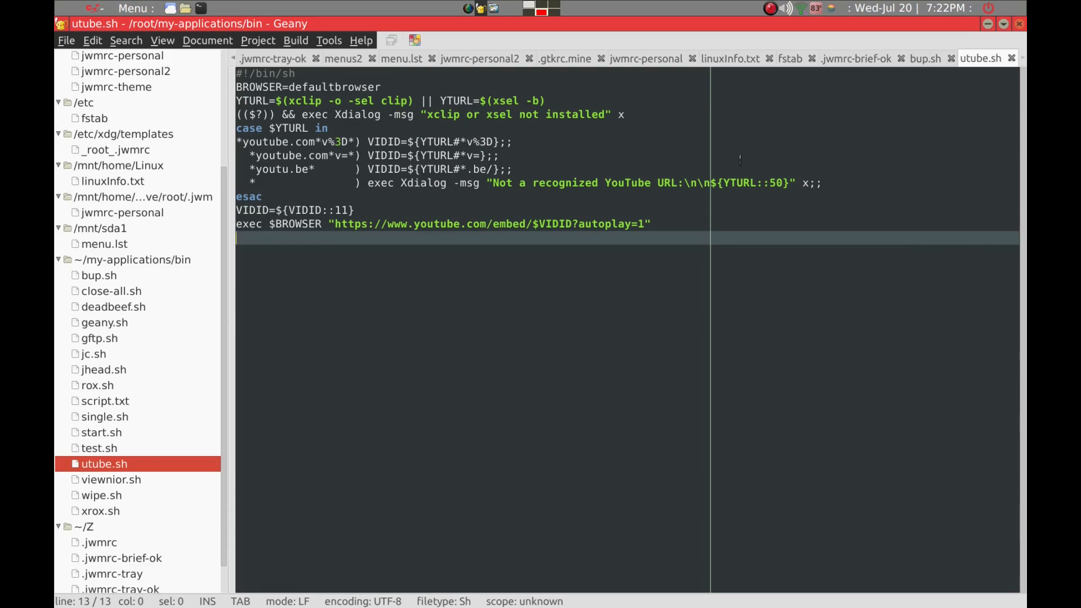
Step: Open the ~/my-applications/bin folder in a new file window and start a terminal there
key("super+e")
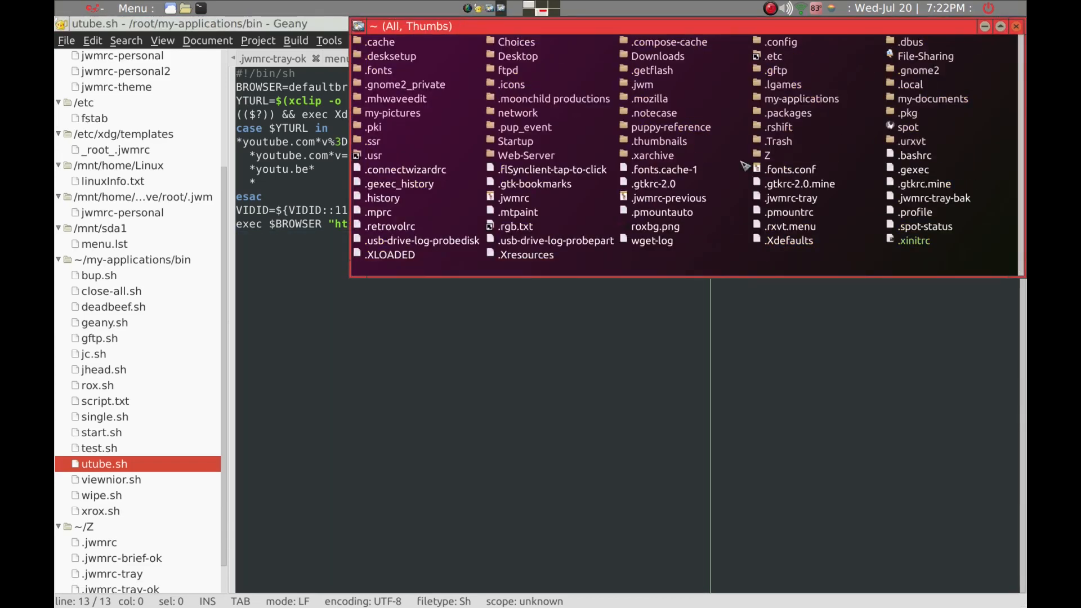
left_click(828, 101)
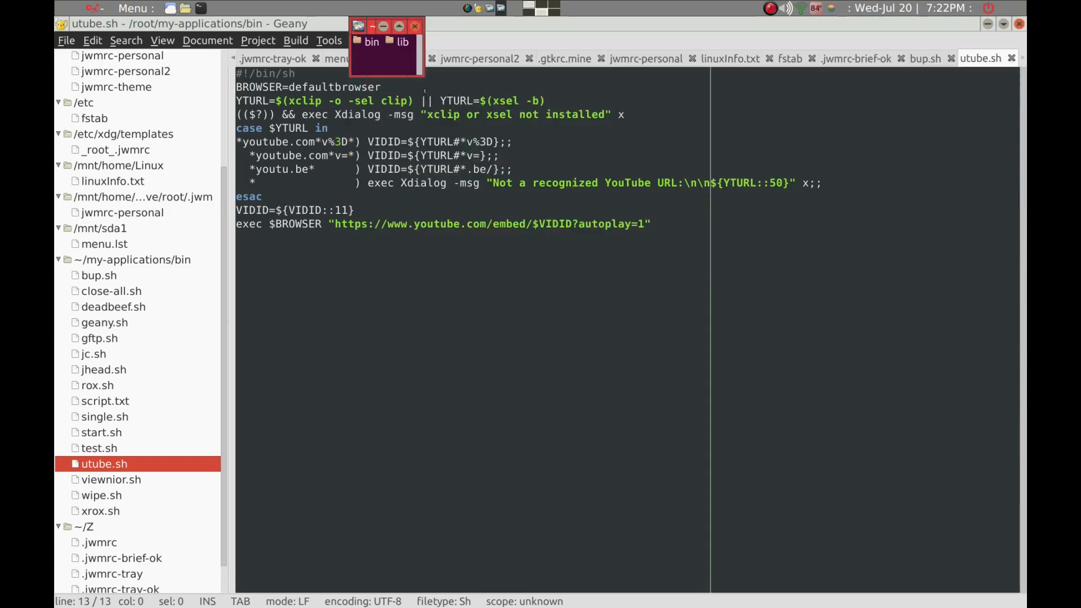
left_click(372, 42)
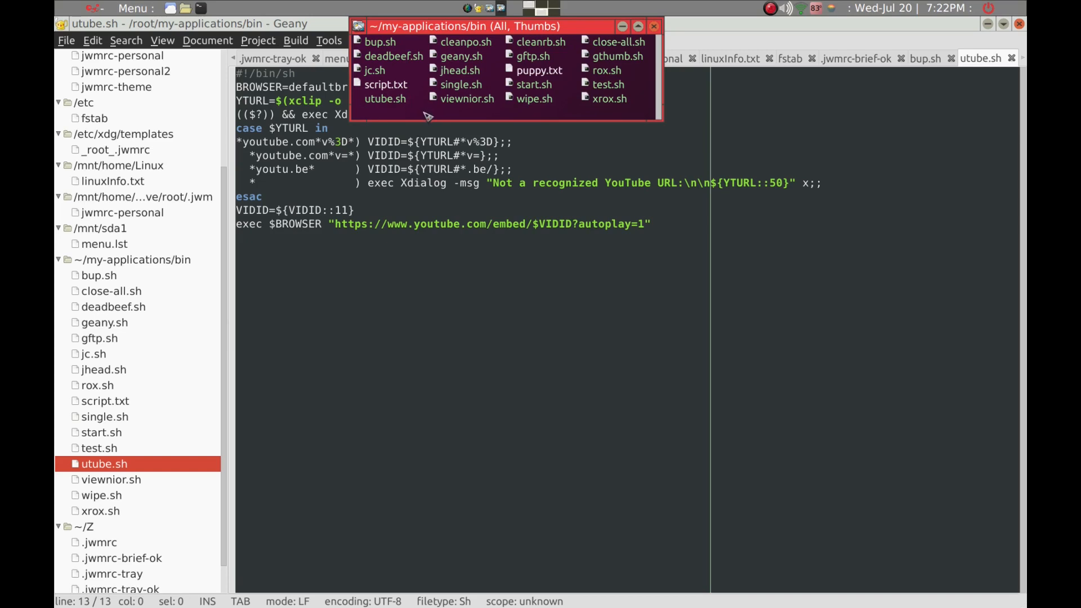
key("grave")
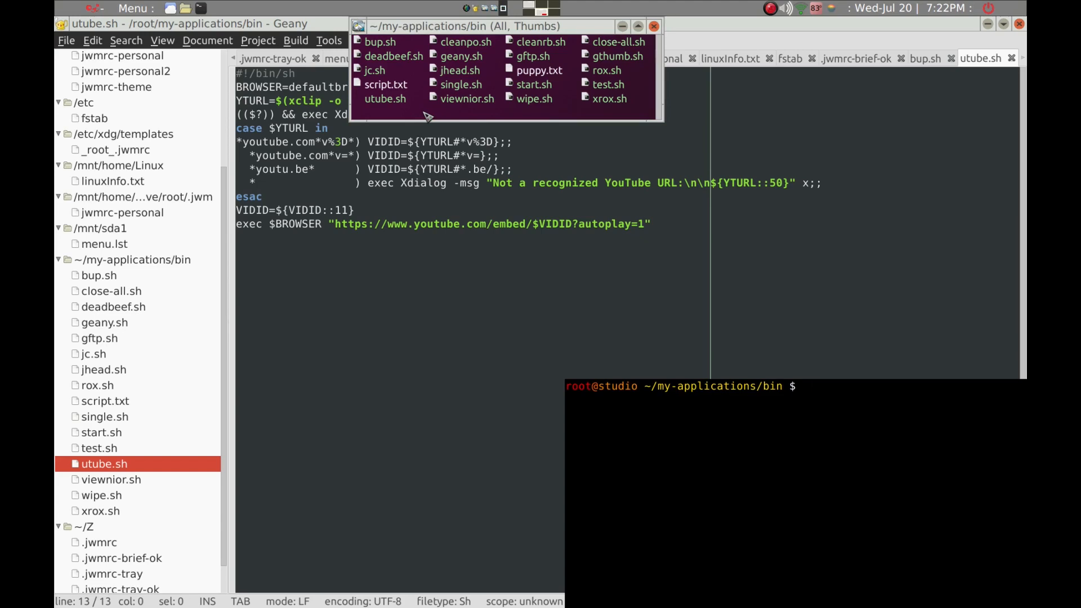
Step: Make utube.sh executable with chmod +x and exit the terminal
type("chmod +x")
type("utu")
key("Tab")
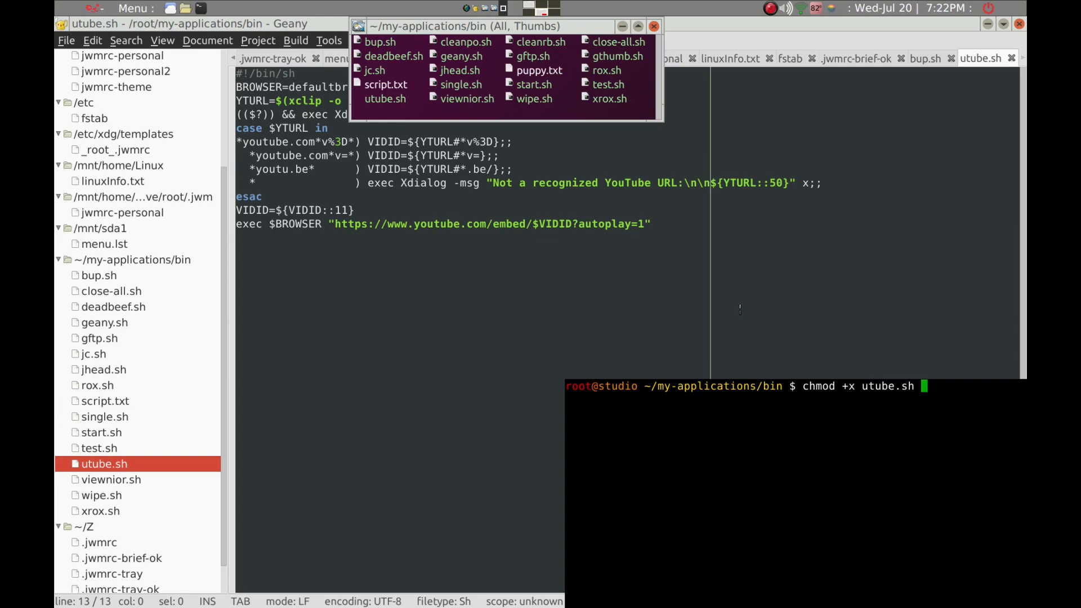
key("Return")
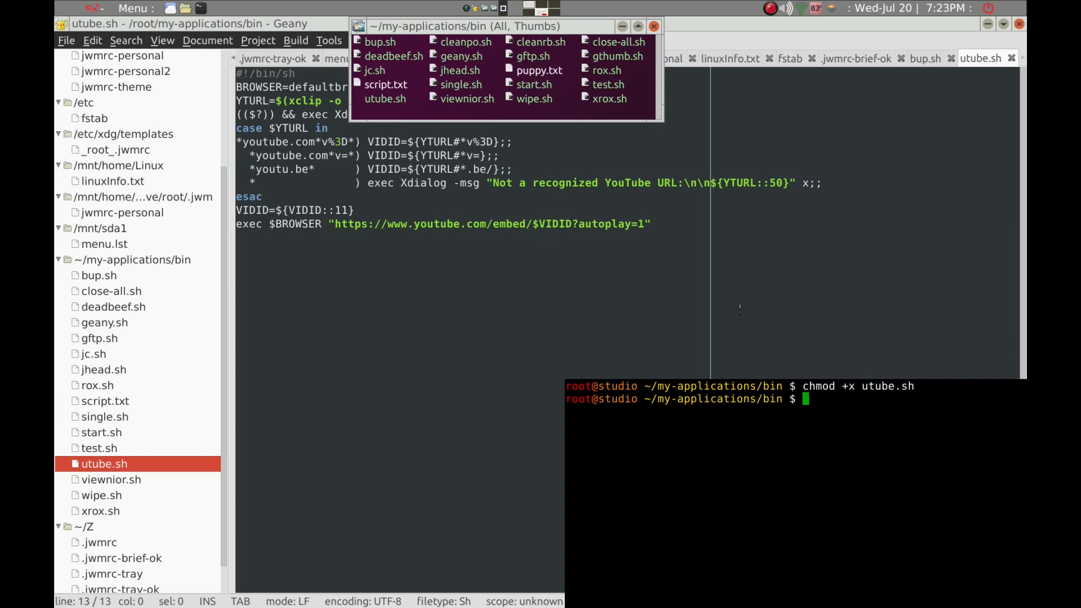
type("e")
key("Return")
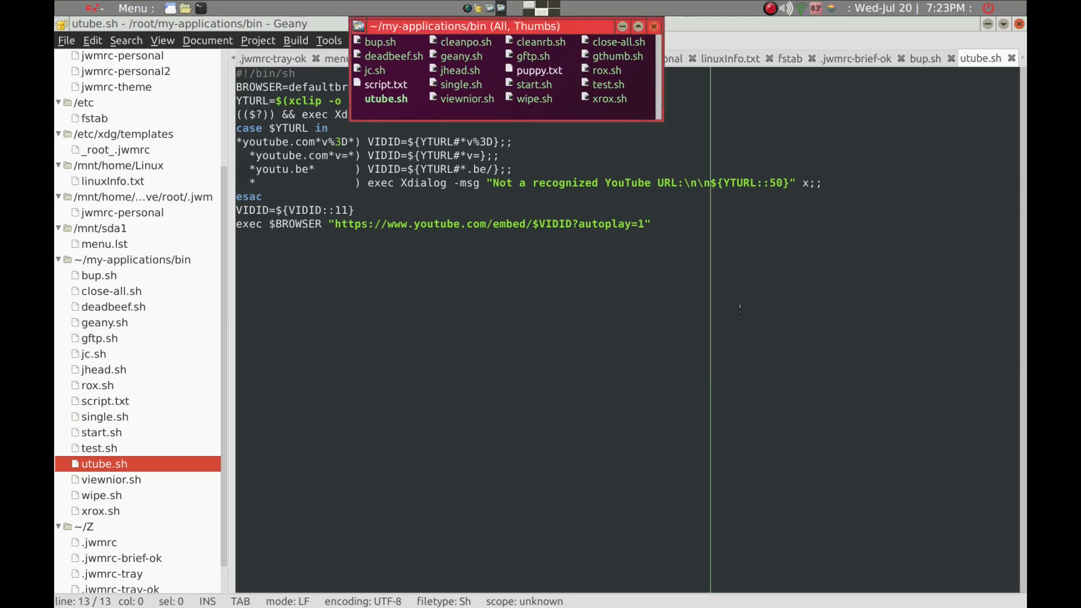
Step: Clear the desktop, set Control+u as the keyboard shortcut of the utube.sh desktop icon, and close the ~/my-applications/bin file window
left_click(740, 309)
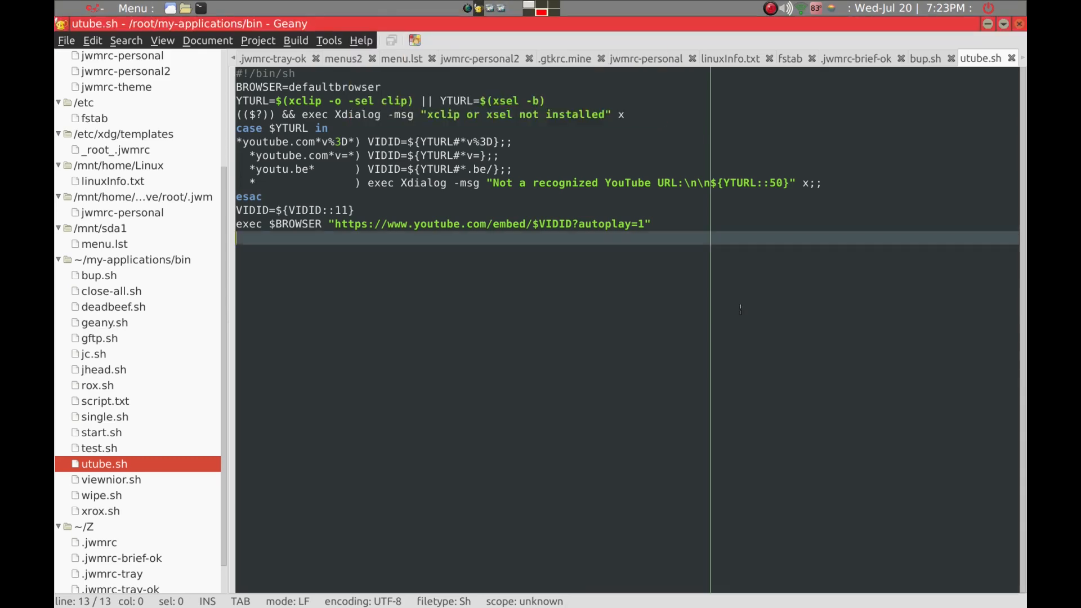
key("alt+F9")
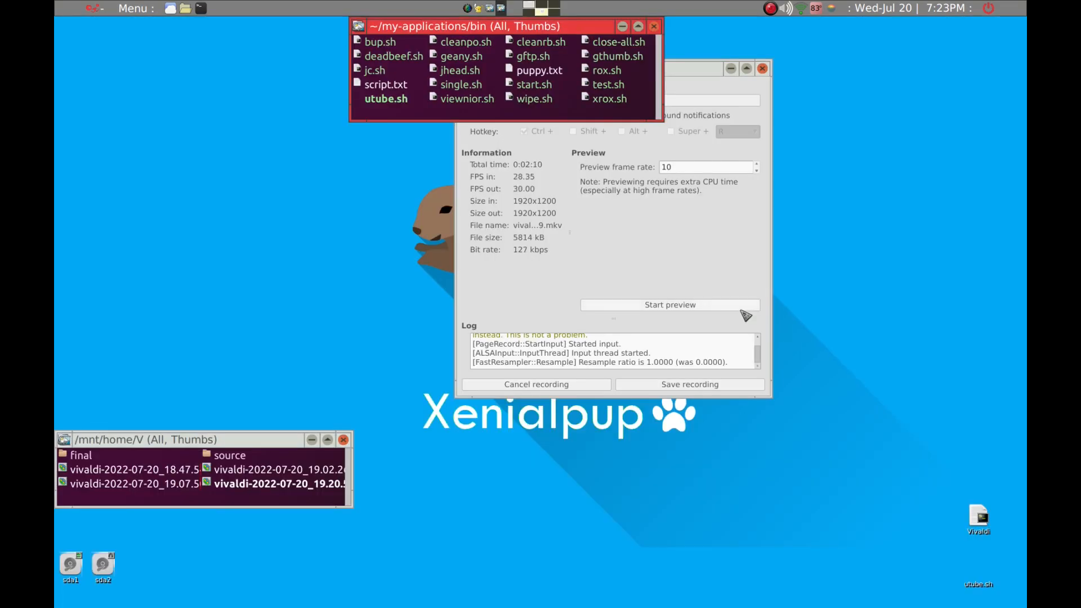
left_click(730, 68)
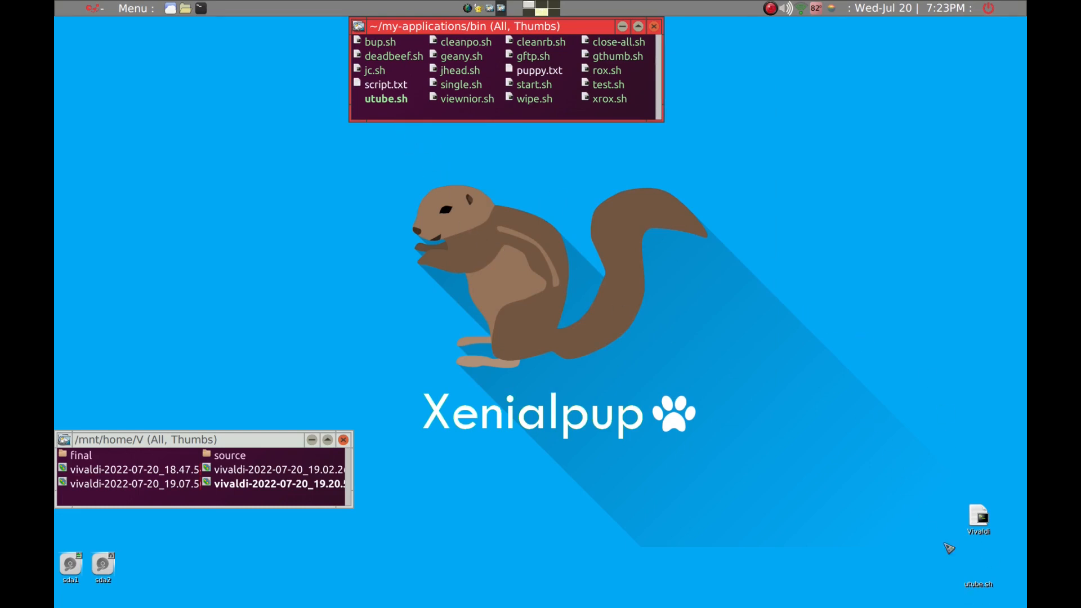
right_click(992, 589)
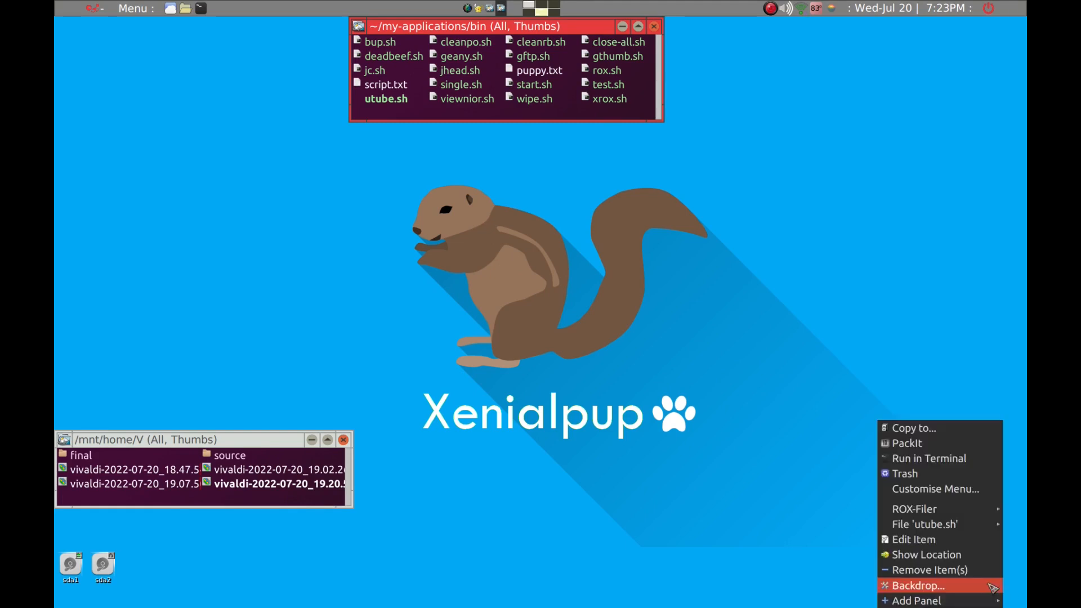
left_click(963, 545)
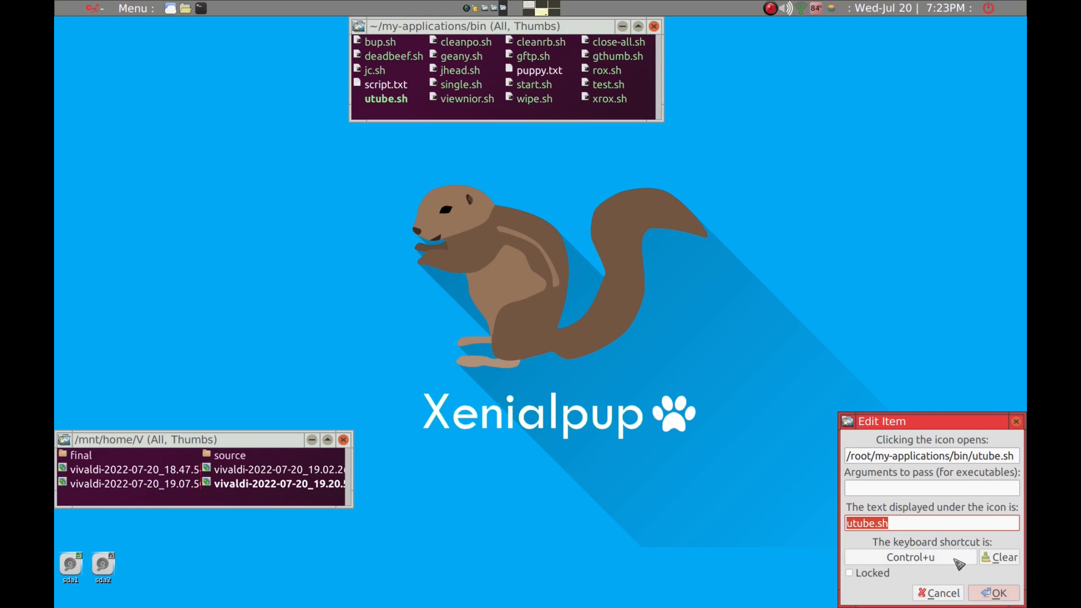
left_click(956, 560)
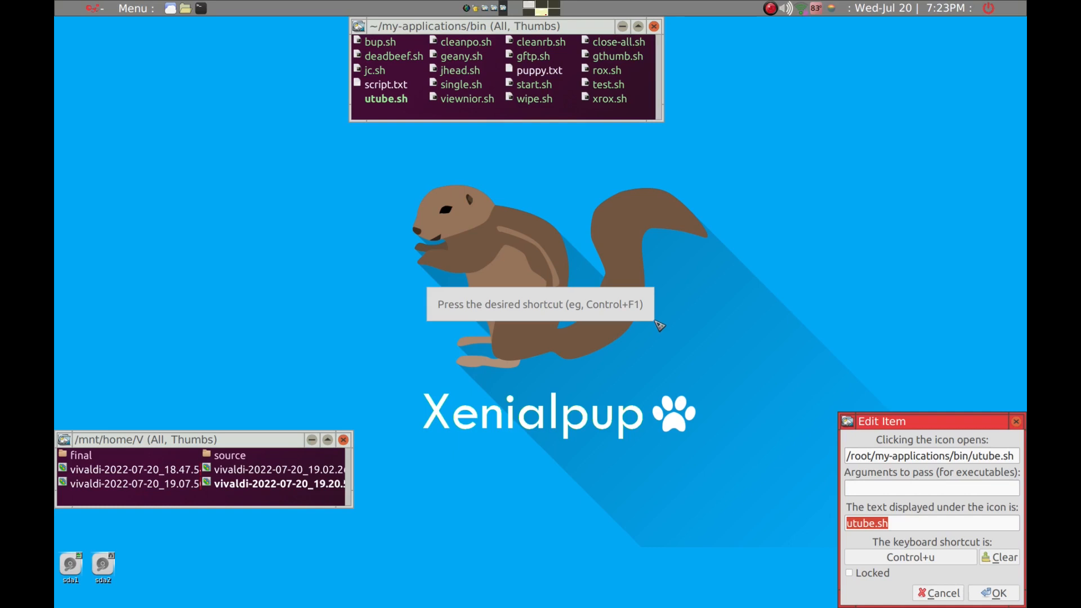
key("ctrl+u")
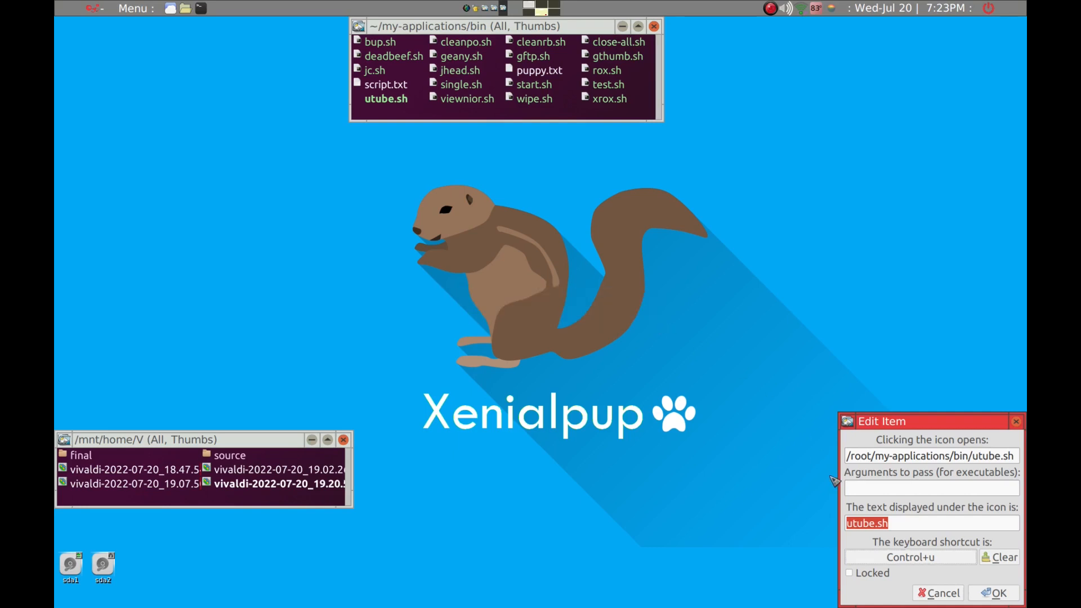
key("Return")
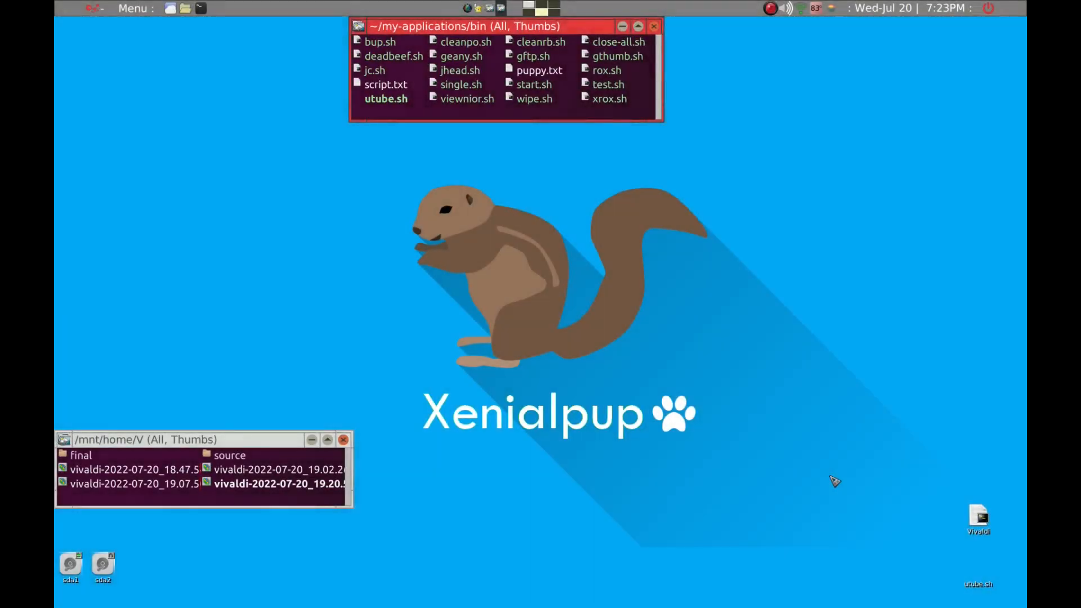
key("alt+F4")
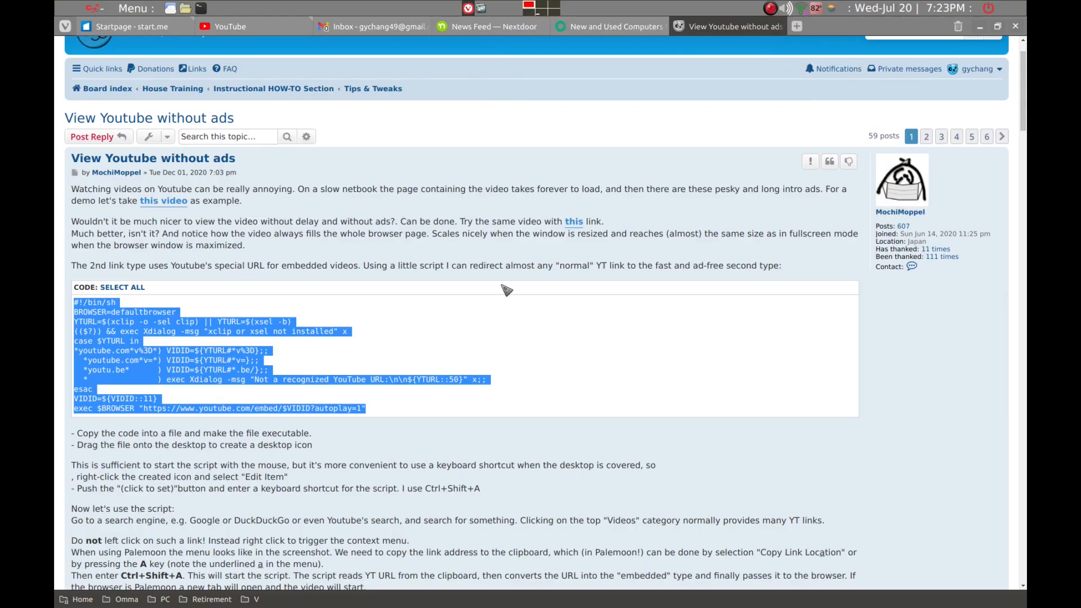
Step: Open the "NBA Legends Explain Why Larry Bird Was Better Than Everybody" video from the YouTube home page in the ad-free embedded player
mouse_move(263, 25)
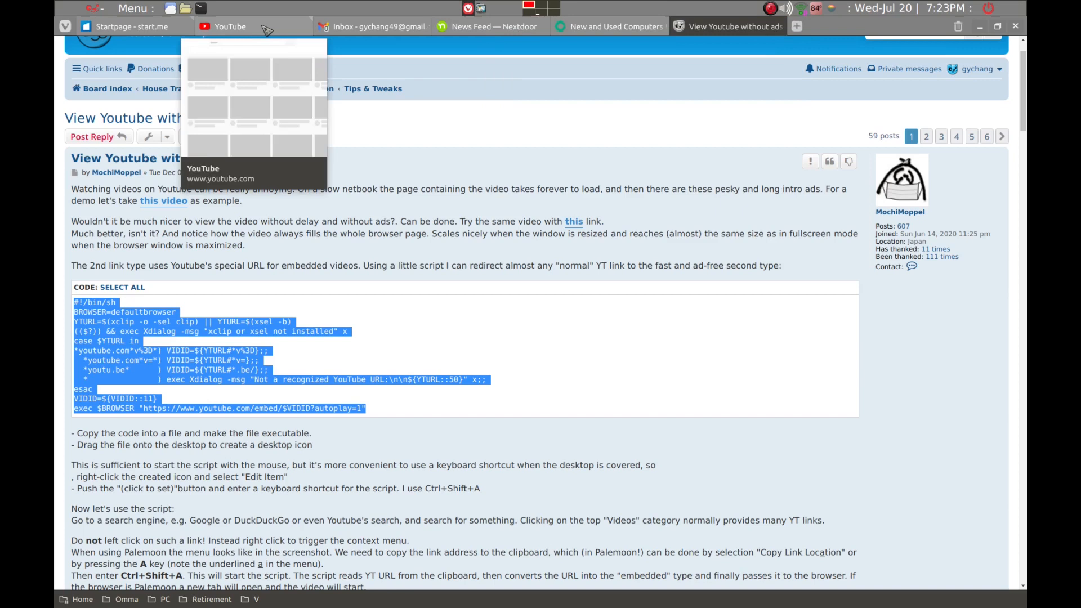
left_click(303, 54)
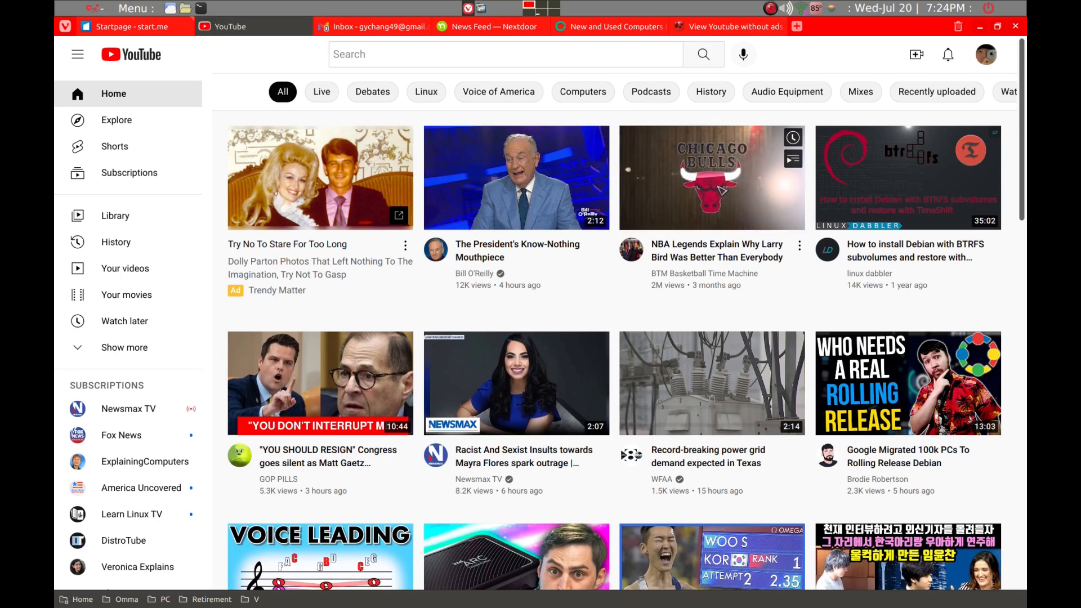
right_click(722, 191)
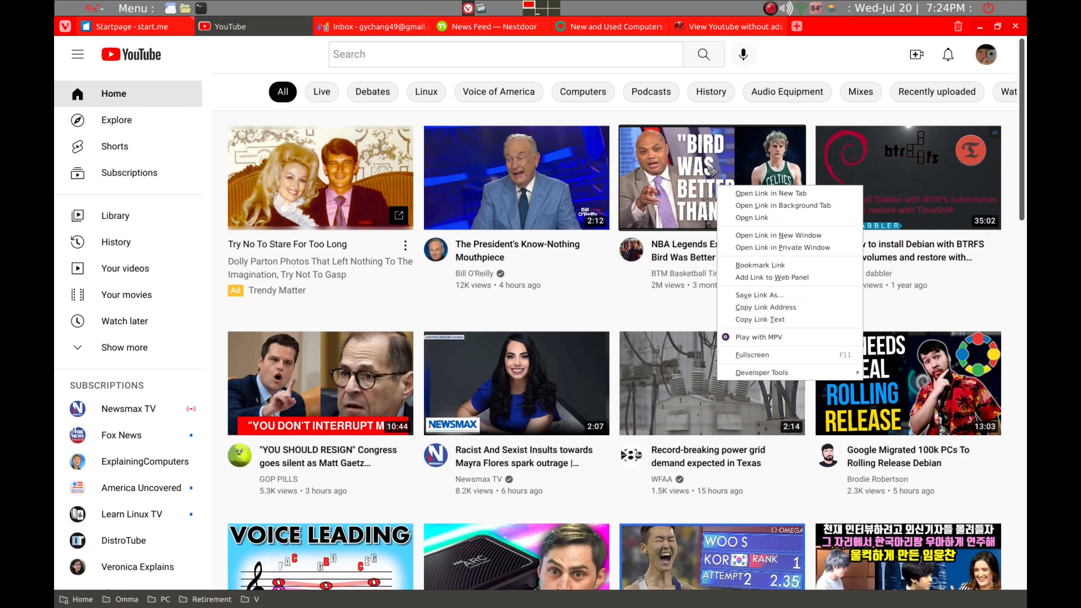
key("Escape")
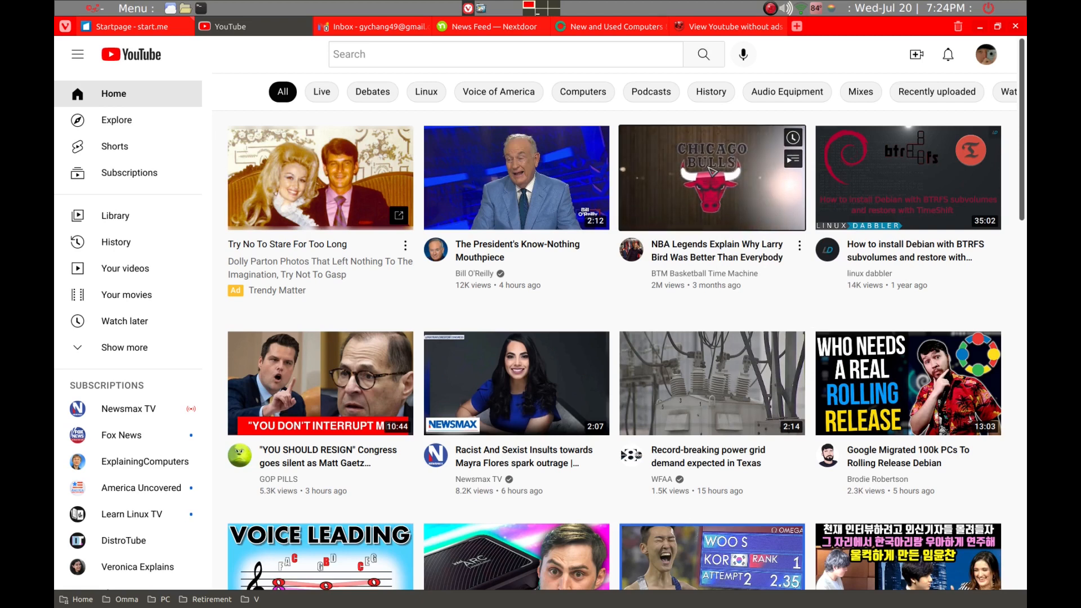
left_click(713, 172)
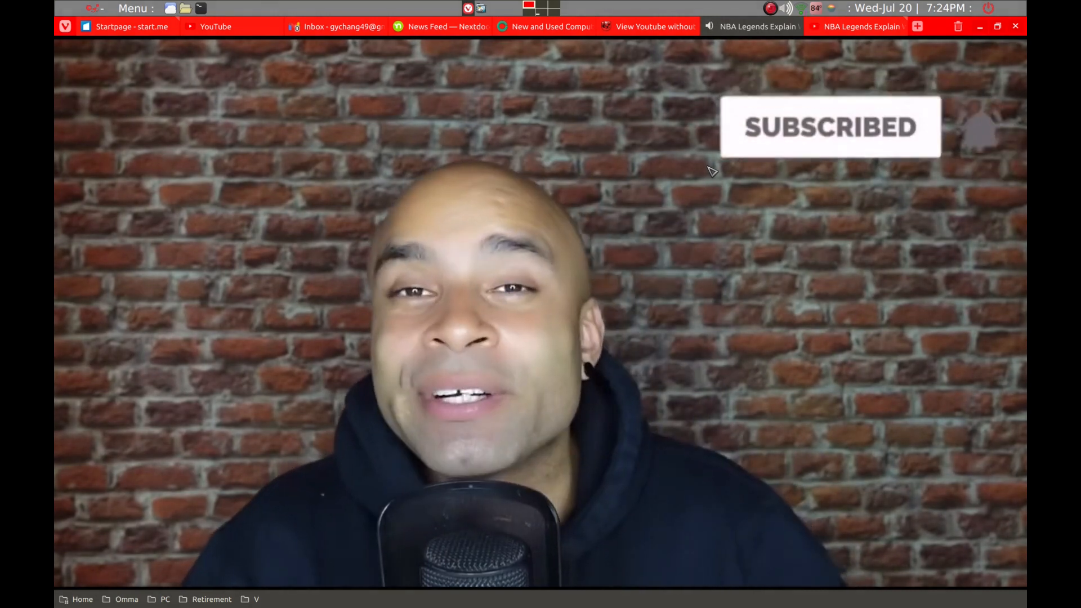
Step: Close the playing video's tab, view the second embedded copy of the video, and return to the YouTube home page
key("ctrl+w")
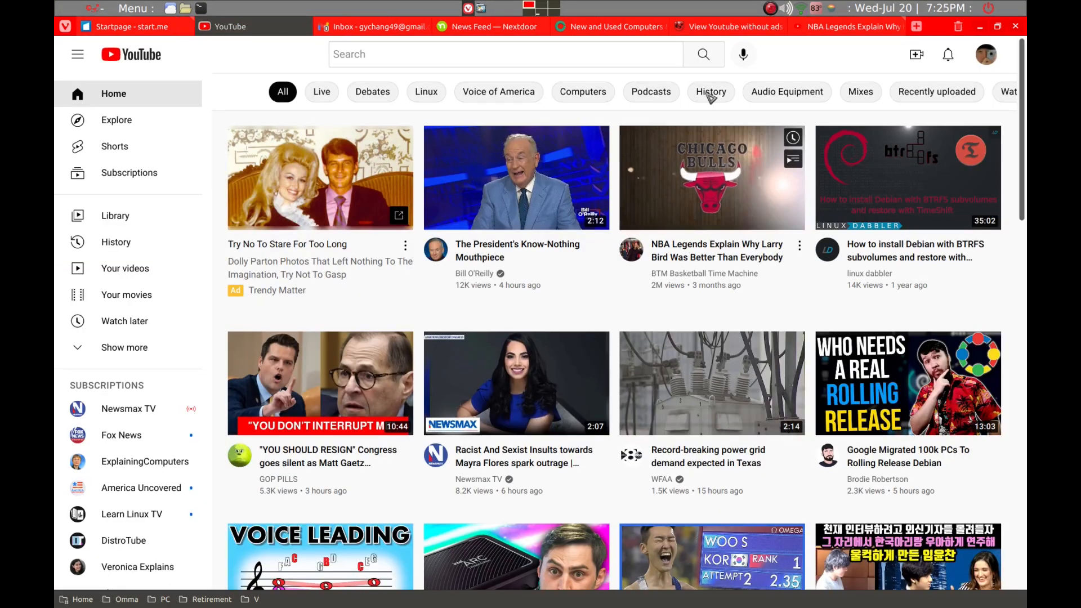
mouse_move(819, 31)
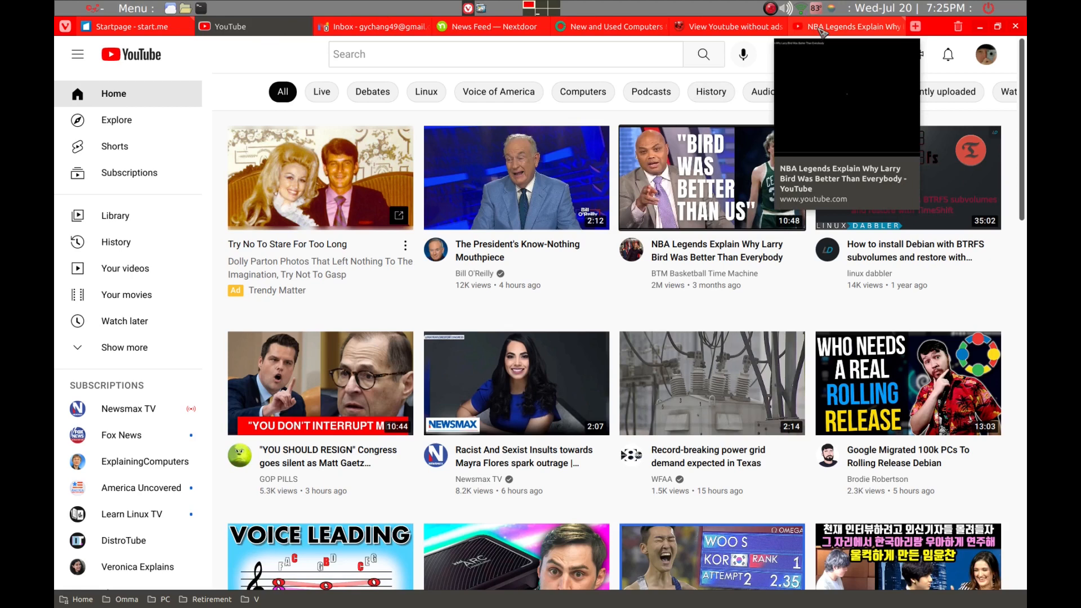
left_click(856, 29)
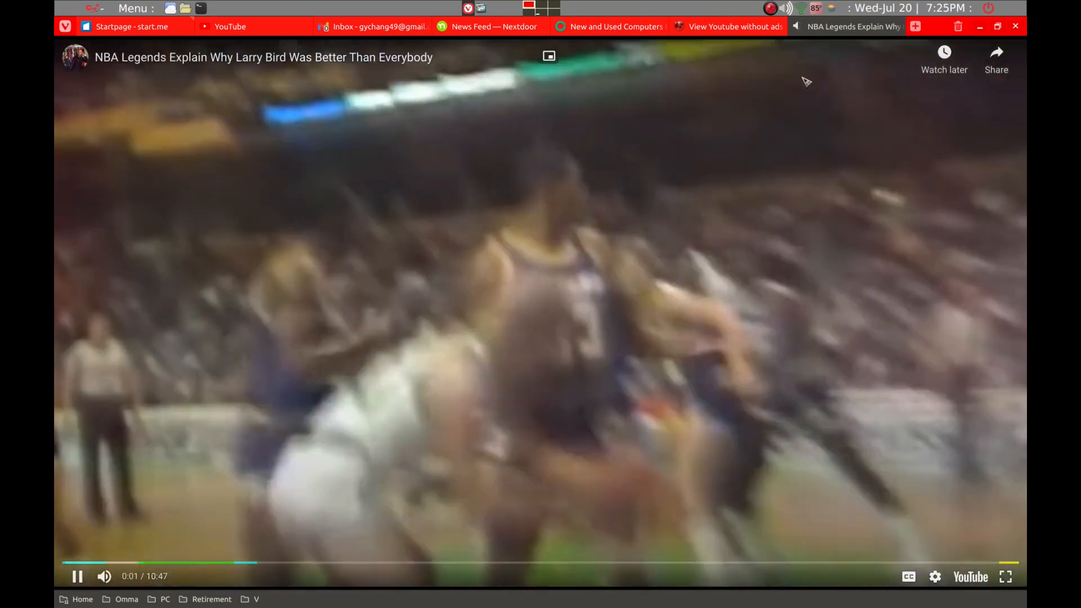
key("ctrl+Tab")
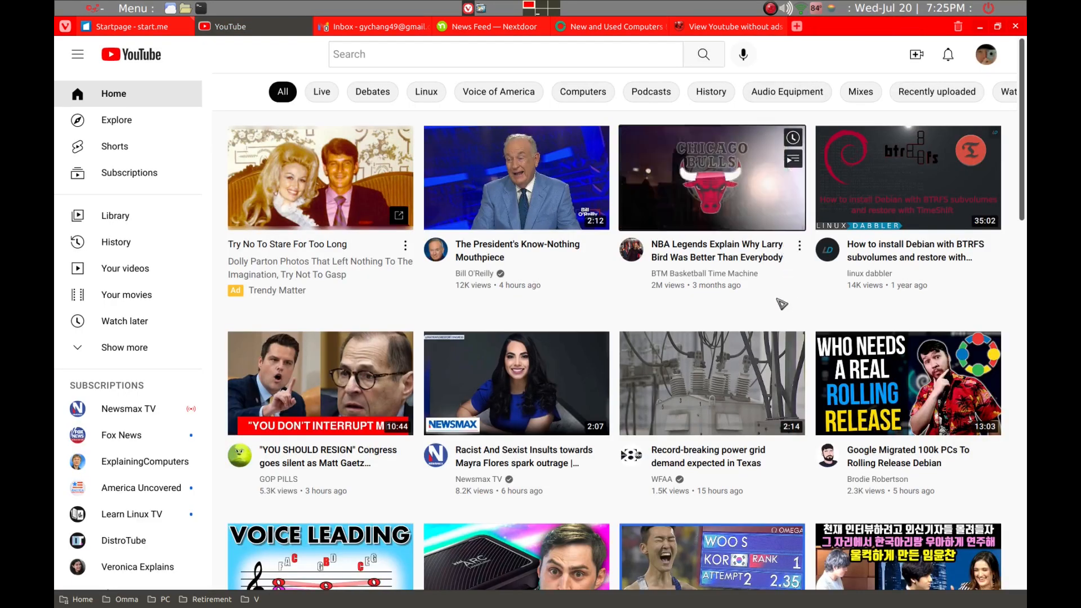
Step: Browse further down the YouTube home page for another video
scroll(701, 361, "down", 1)
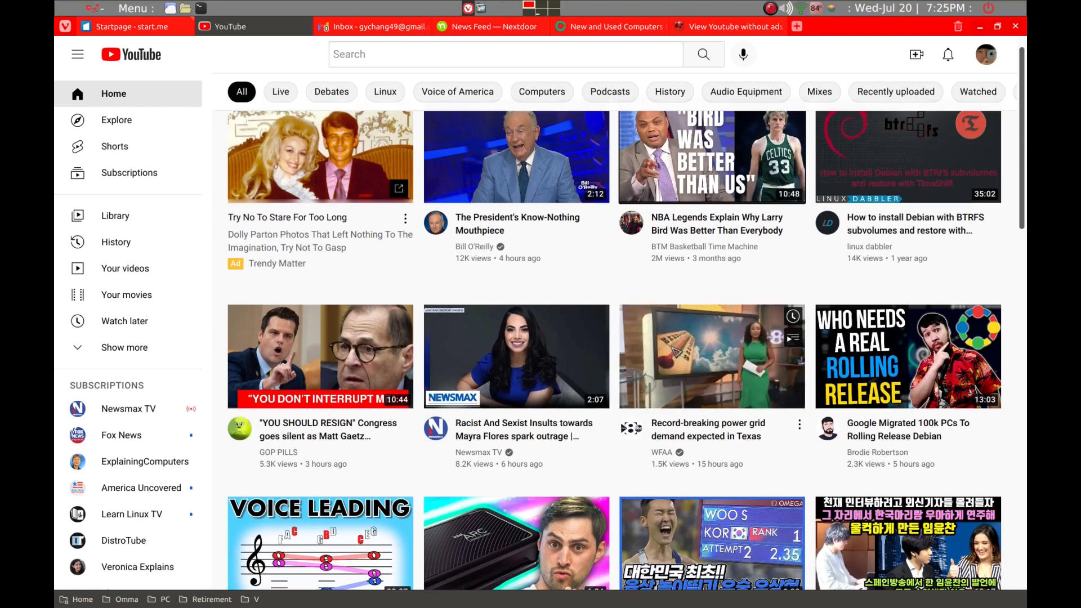
scroll(674, 351, "down", 2)
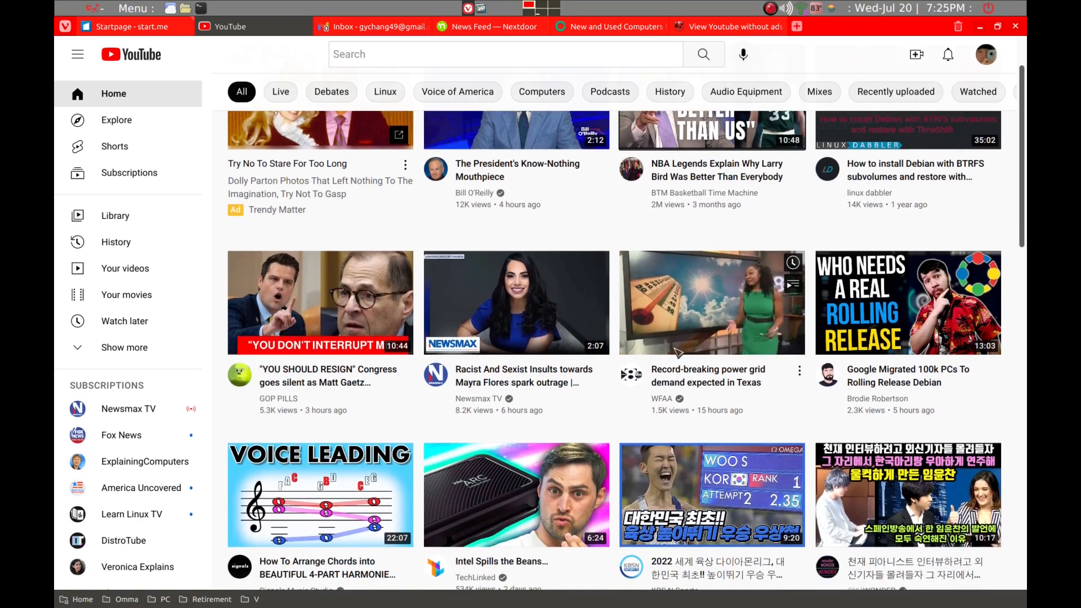